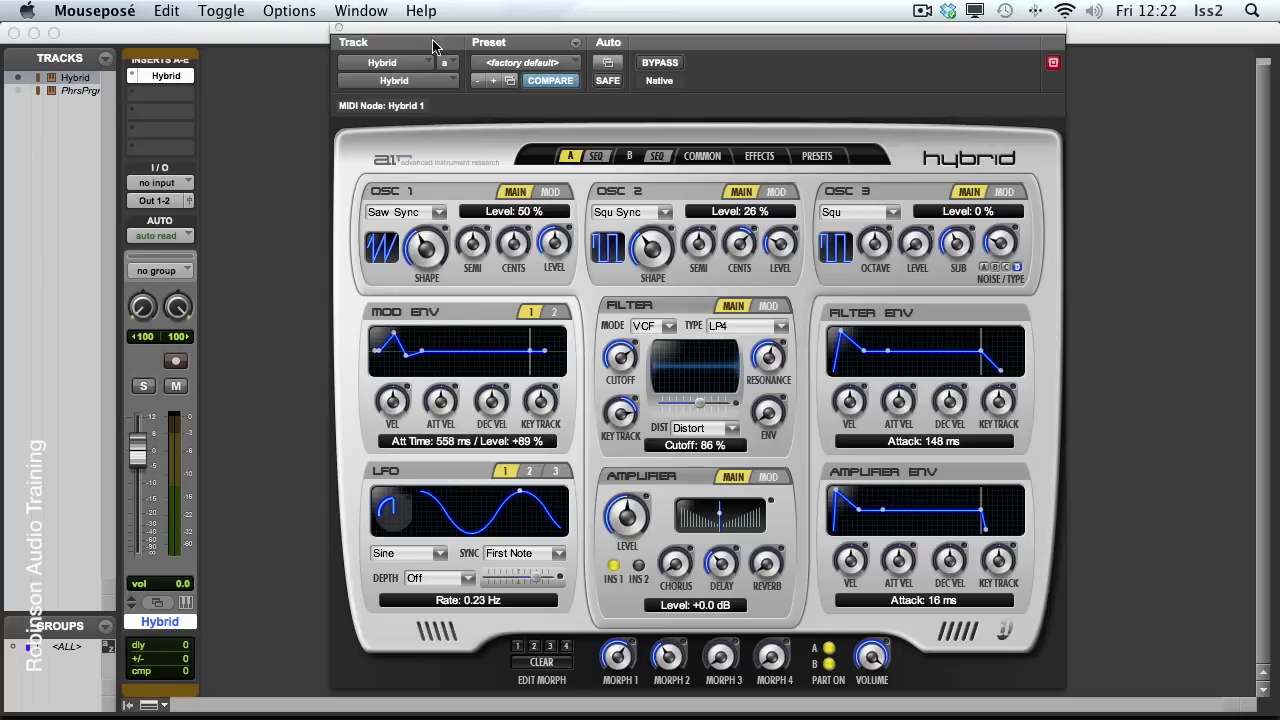
Step: Set the amplifier delay to 0%, turn Part B off, and show Part A's step sequencer
left_click(733, 553)
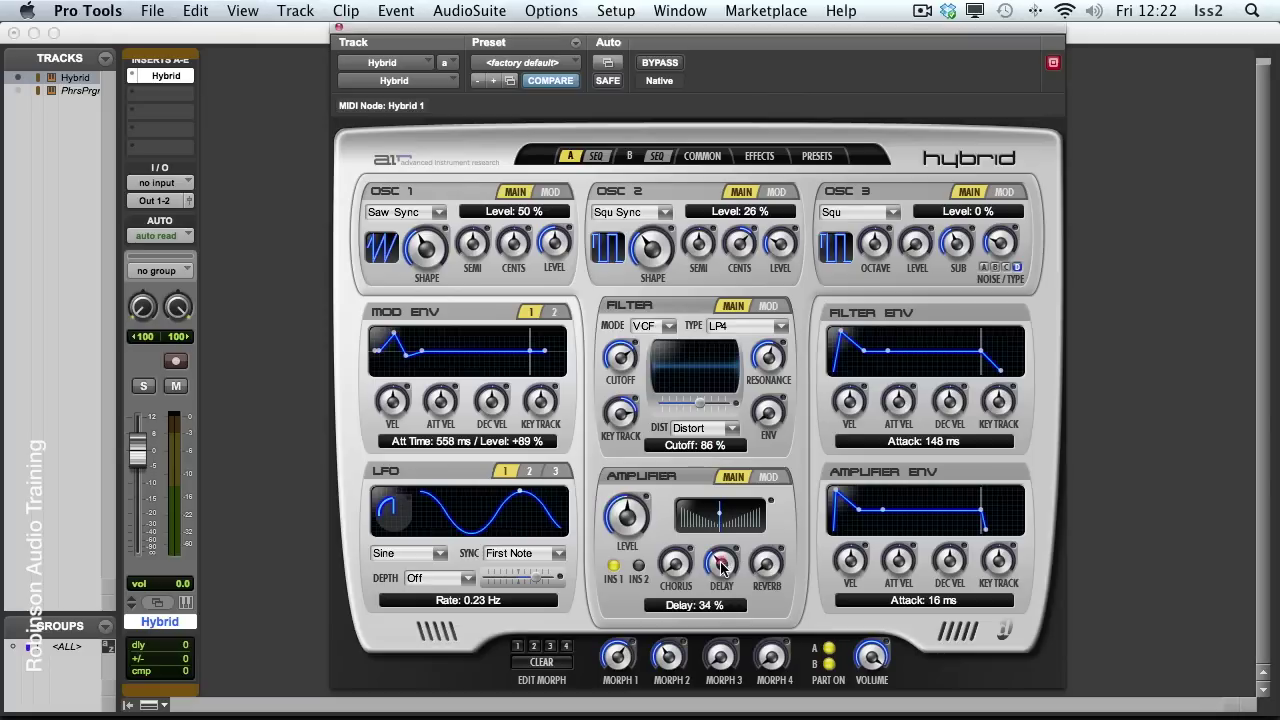
left_click(828, 665)
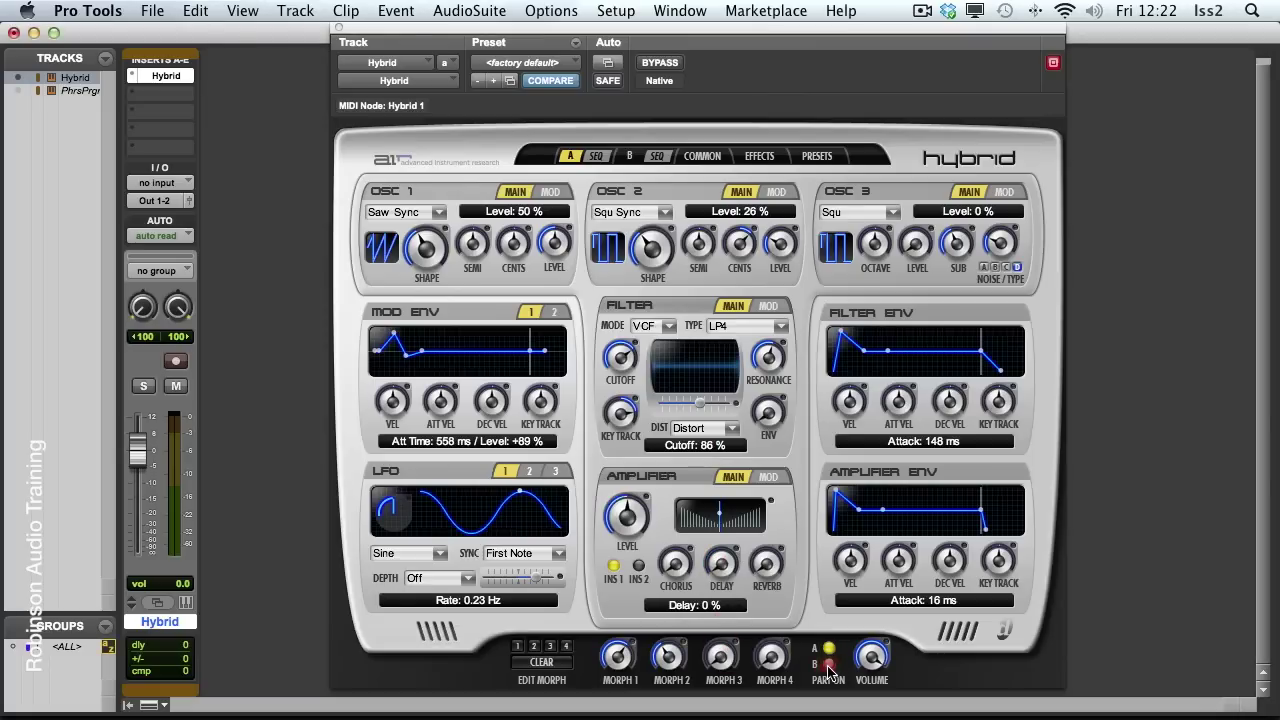
left_click(597, 157)
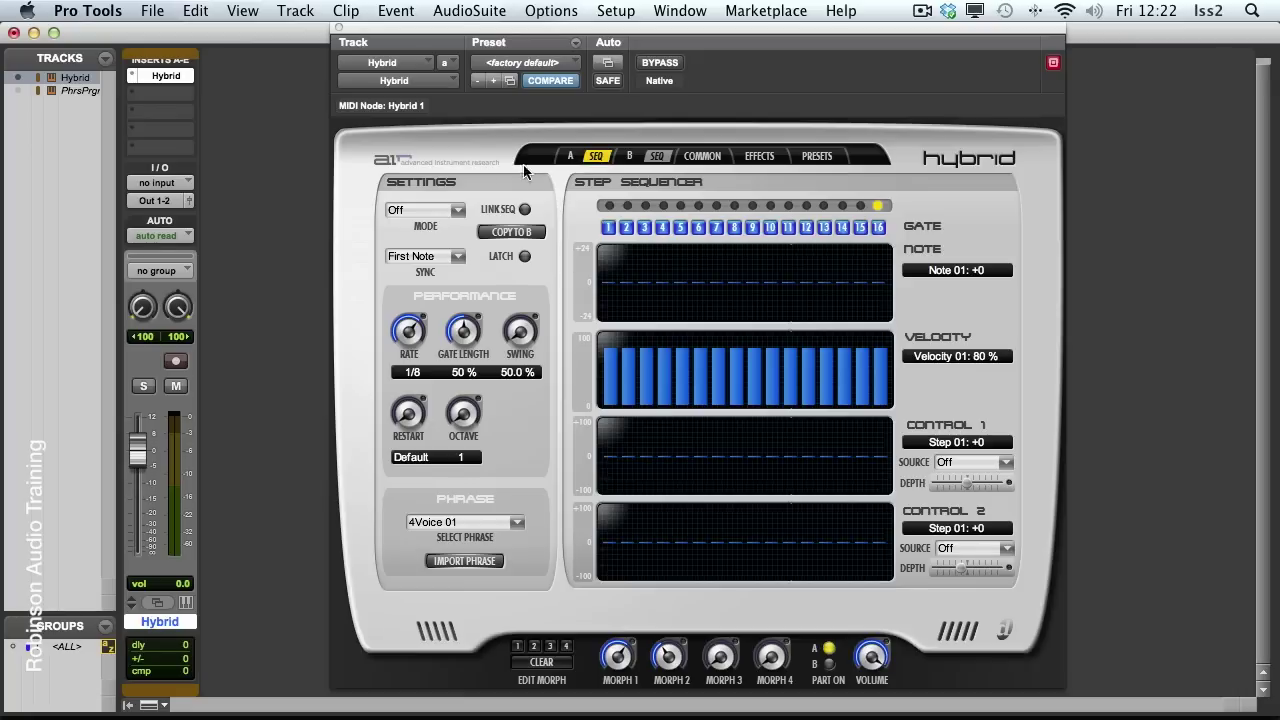
Step: Set Part A's sequencer to Step Seq and draw rising and falling note offsets across steps 2–16
left_click(458, 210)
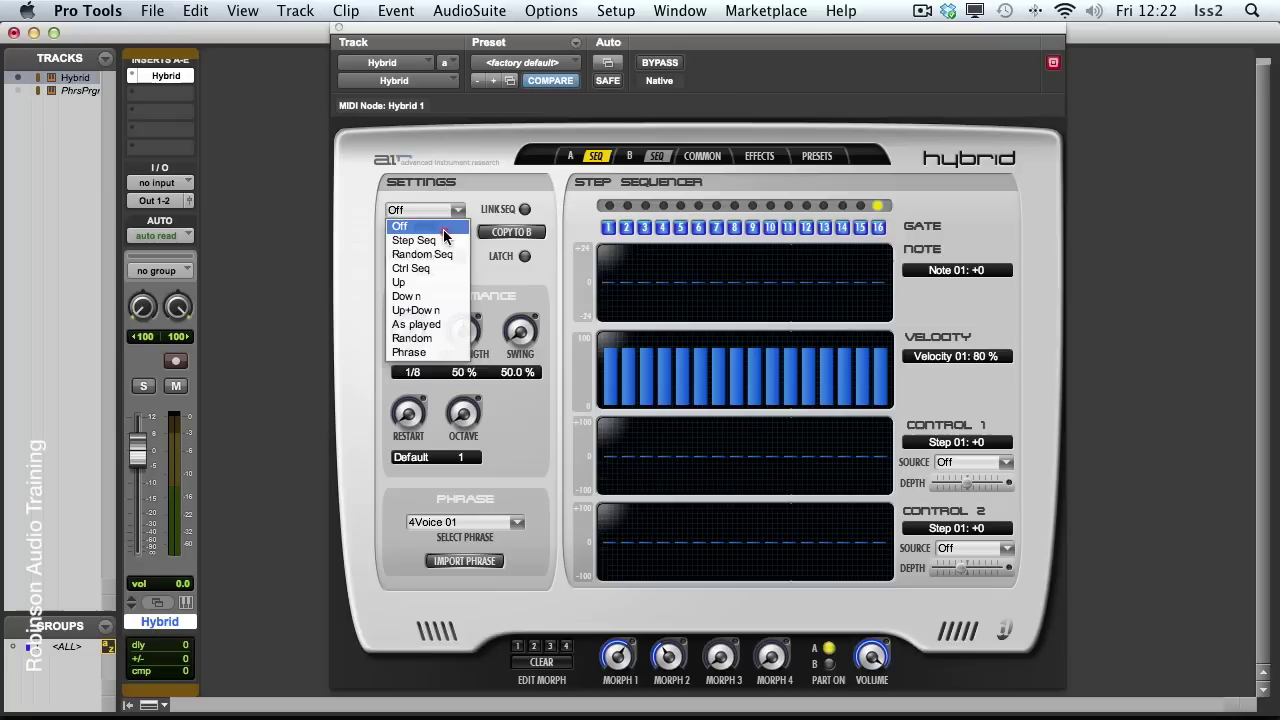
left_click(441, 240)
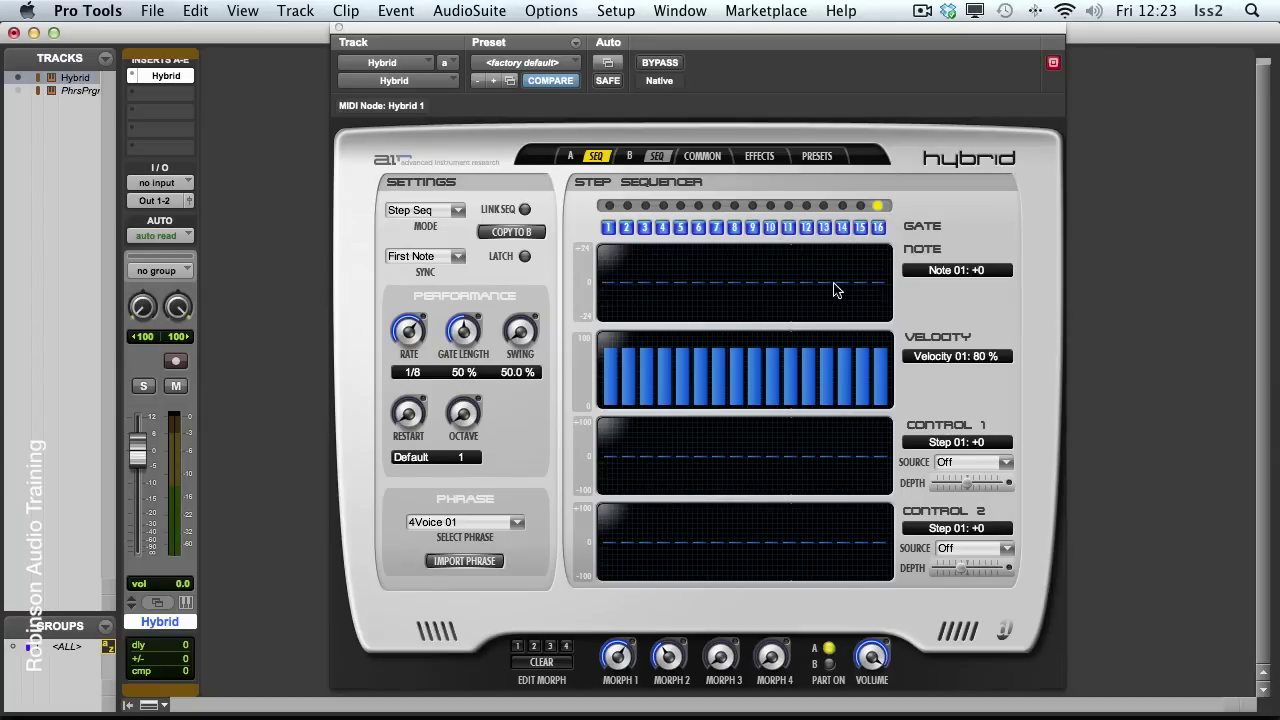
left_click(622, 268)
mouse_move(643, 286)
left_mouse_down()
mouse_move(679, 290)
mouse_move(704, 268)
mouse_move(717, 289)
mouse_move(745, 287)
mouse_move(759, 268)
mouse_move(786, 294)
mouse_move(829, 262)
mouse_move(865, 273)
mouse_move(838, 276)
mouse_move(839, 298)
mouse_move(882, 266)
left_mouse_up()
left_click(662, 278)
left_click(679, 289)
left_click(716, 287)
left_click(862, 286)
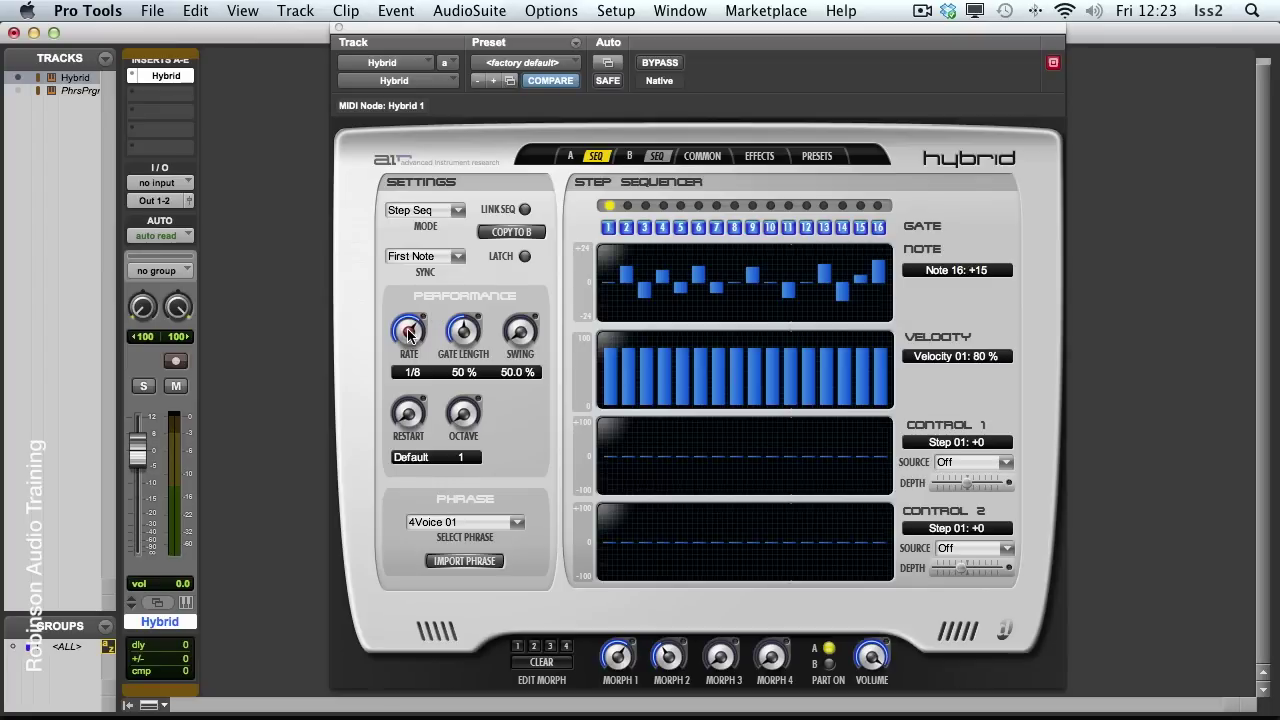
Step: Set the sequencer rate to 1/16 and settle the gate length at 37%
left_click_drag(408, 335, 411, 309)
left_click_drag(465, 330, 463, 415)
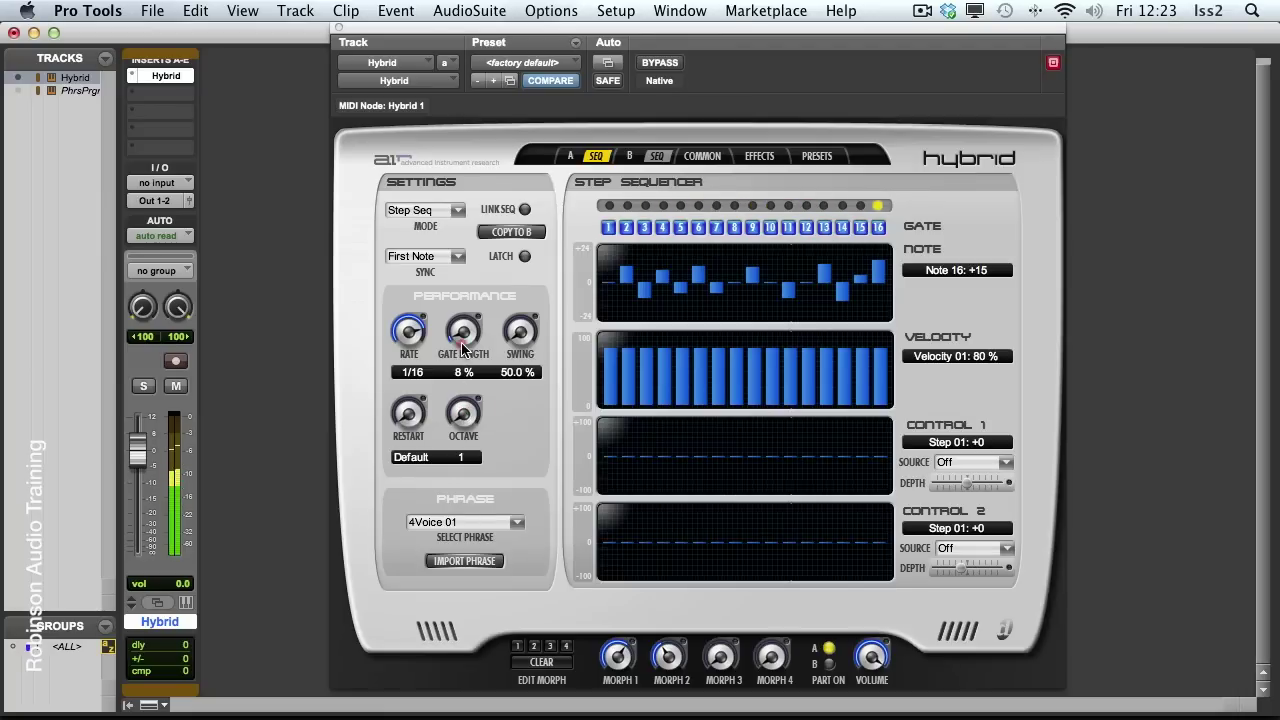
mouse_move(463, 350)
left_mouse_down()
mouse_move(470, 252)
mouse_move(461, 282)
left_mouse_up()
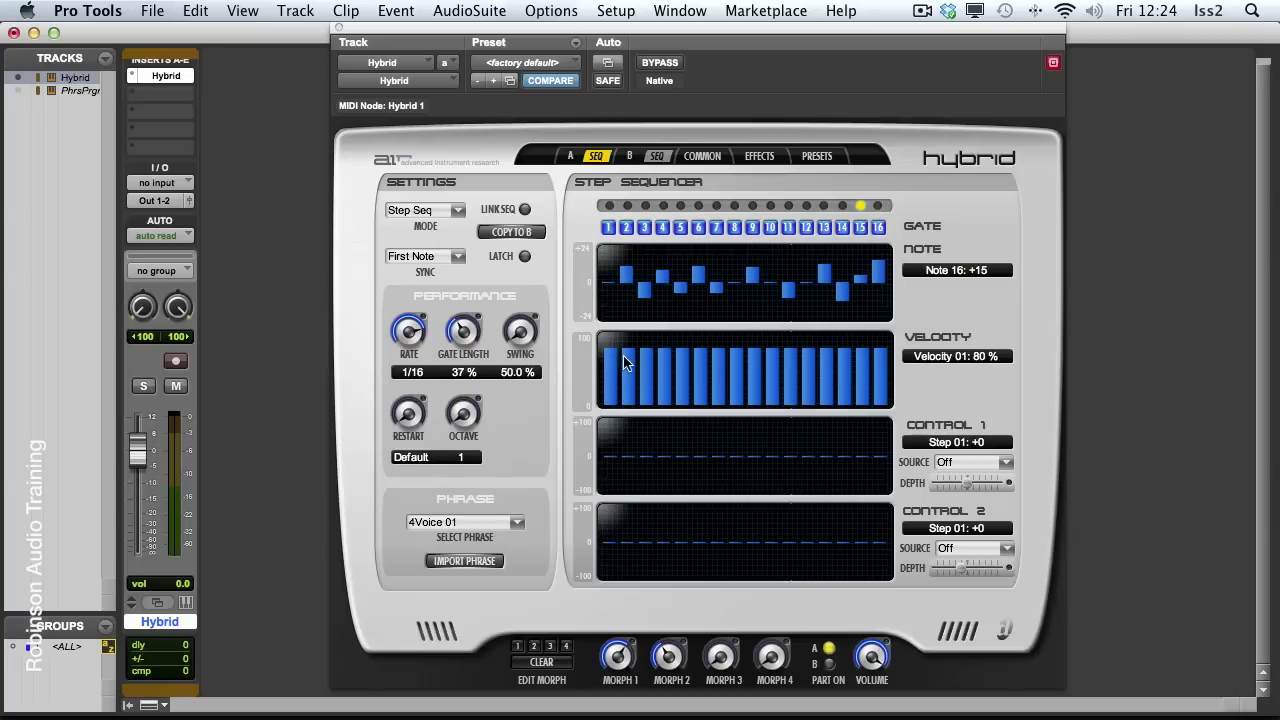
Step: Pull the velocities of steps 1–3 to zero, then reset them to 50%
left_click_drag(614, 357, 606, 434)
left_click_drag(628, 366, 634, 434)
left_click_drag(650, 365, 648, 437)
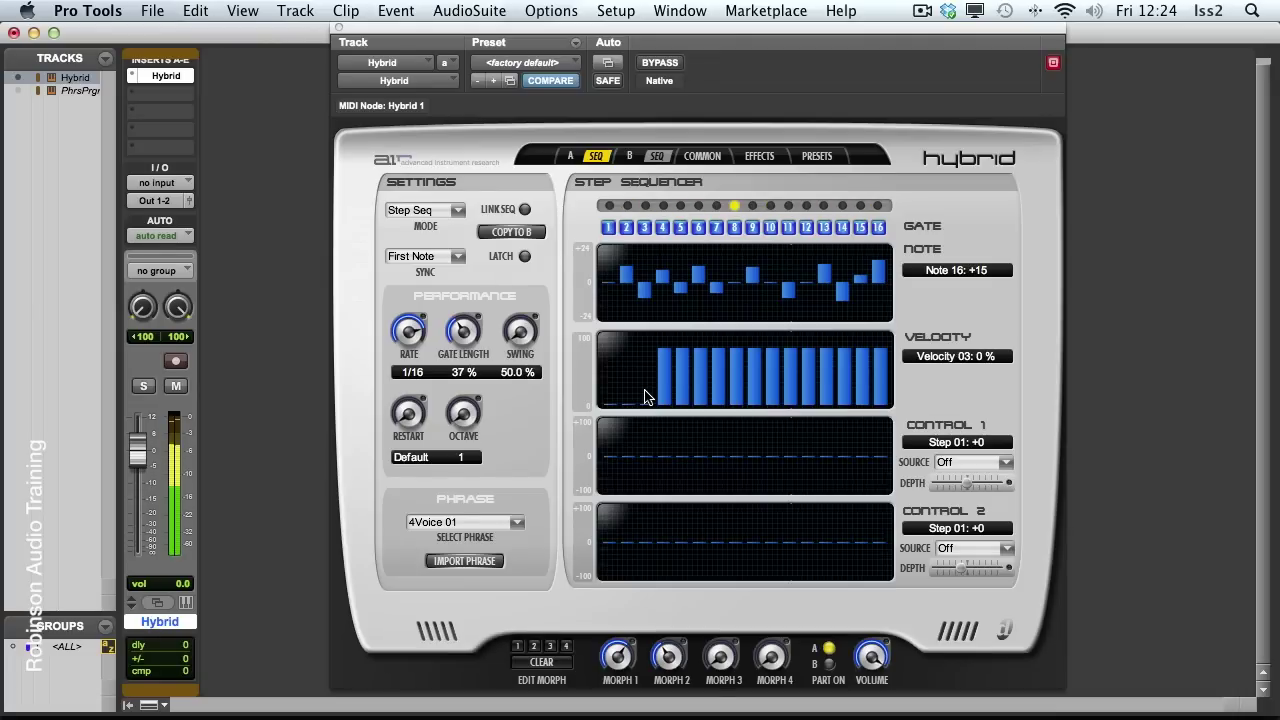
left_click(646, 395, "alt")
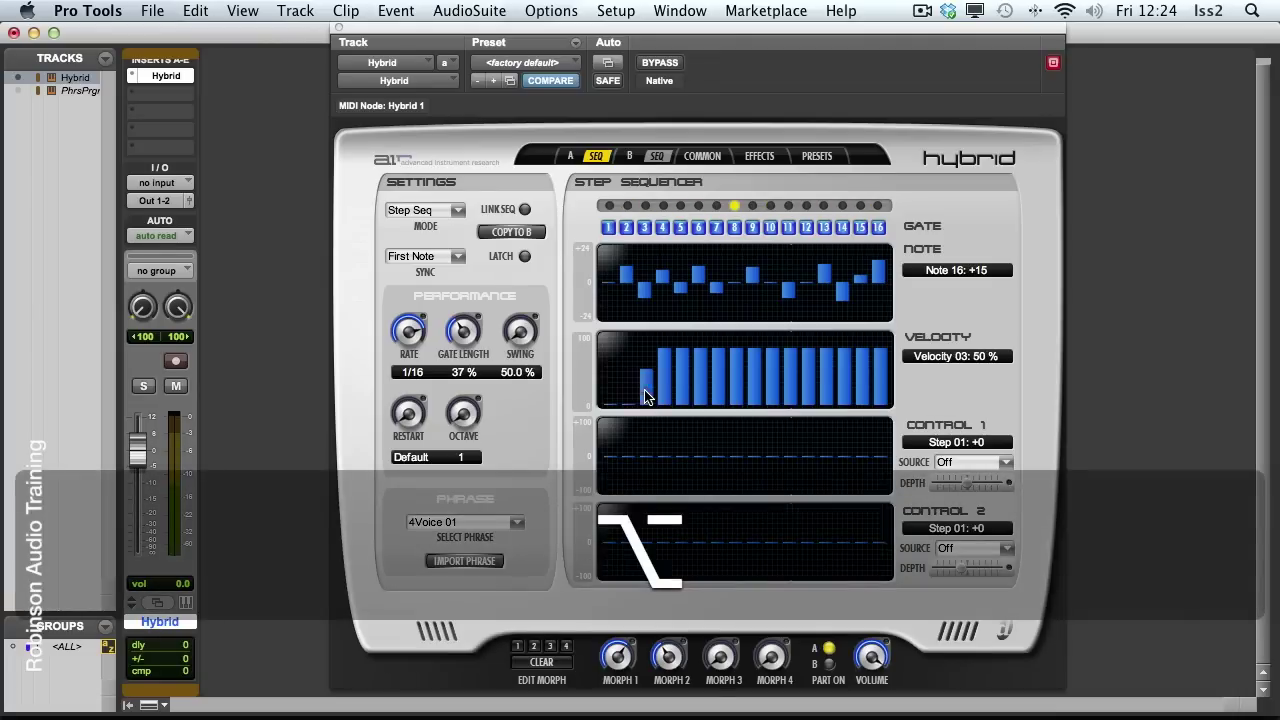
left_click(628, 392, "alt")
left_click(611, 390, "alt")
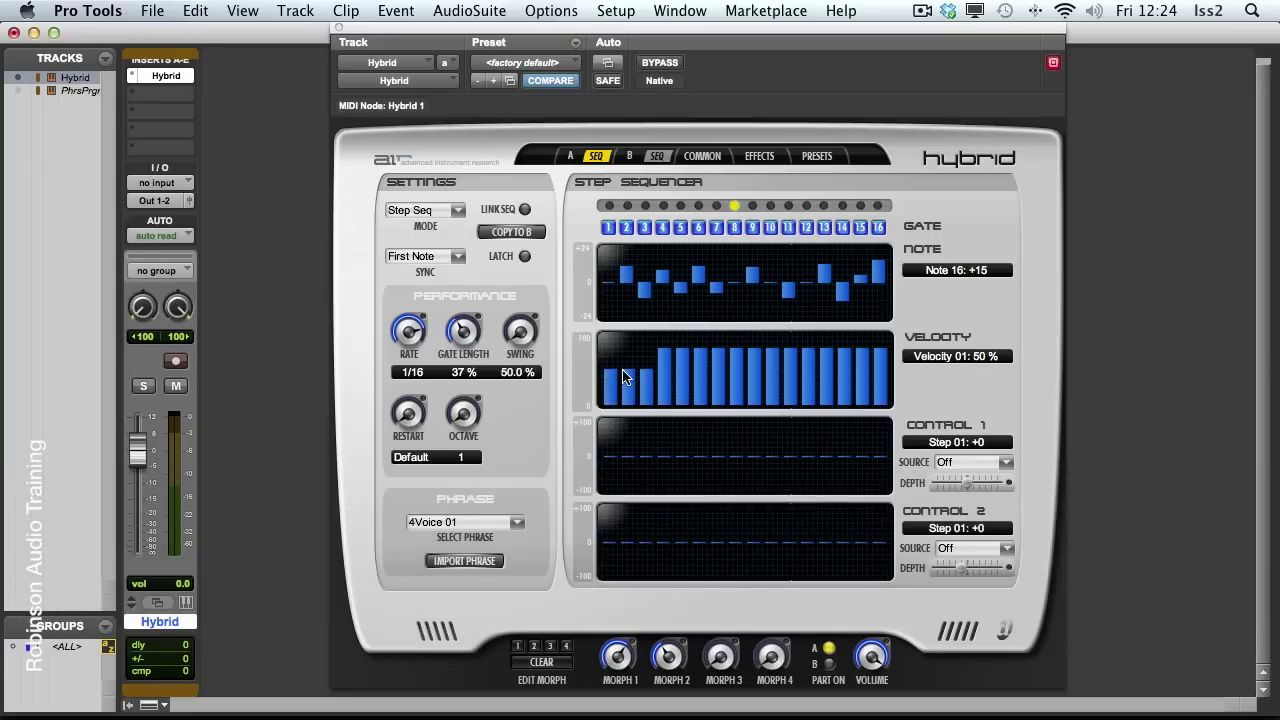
Step: Raise step 2's velocity to 100% and lower steps 1 and 3 to about 33%
left_click_drag(628, 370, 630, 334)
left_click(648, 382)
left_click(610, 382)
Step: Set Part A's Filter Env velocity to +71% and Amplifier Env velocity to +47%
left_click(573, 158)
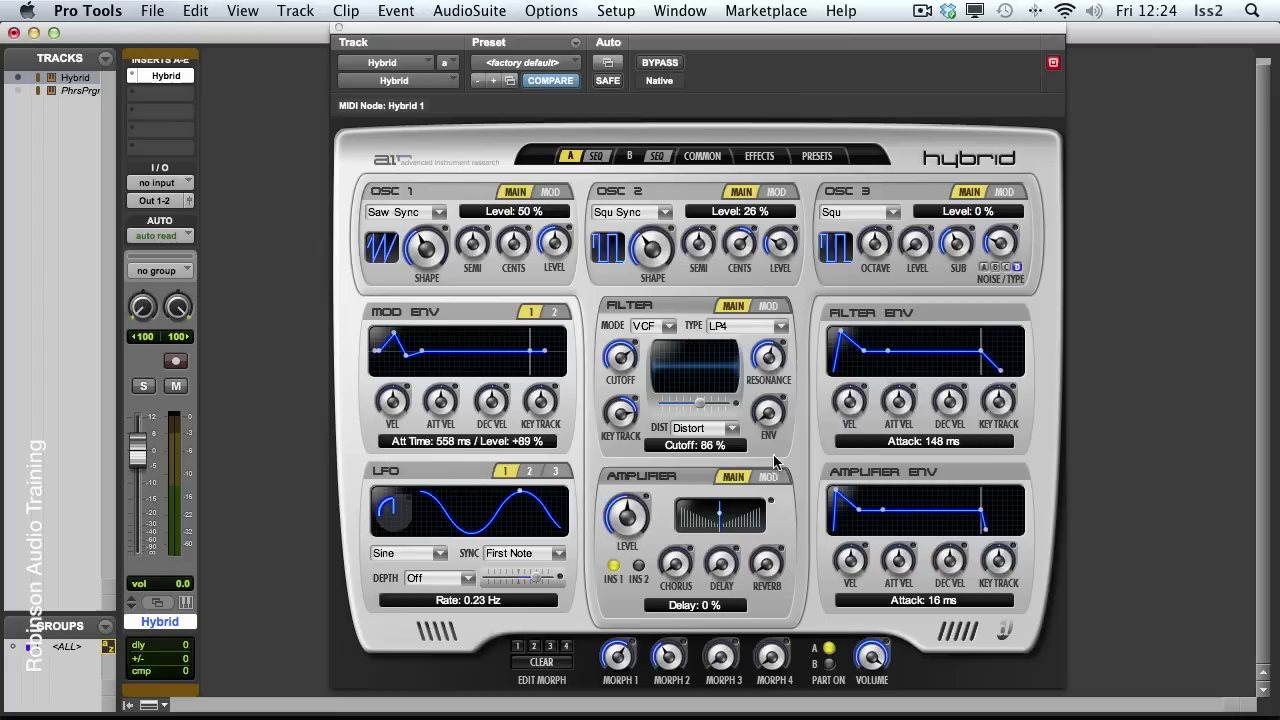
left_click_drag(855, 403, 862, 338)
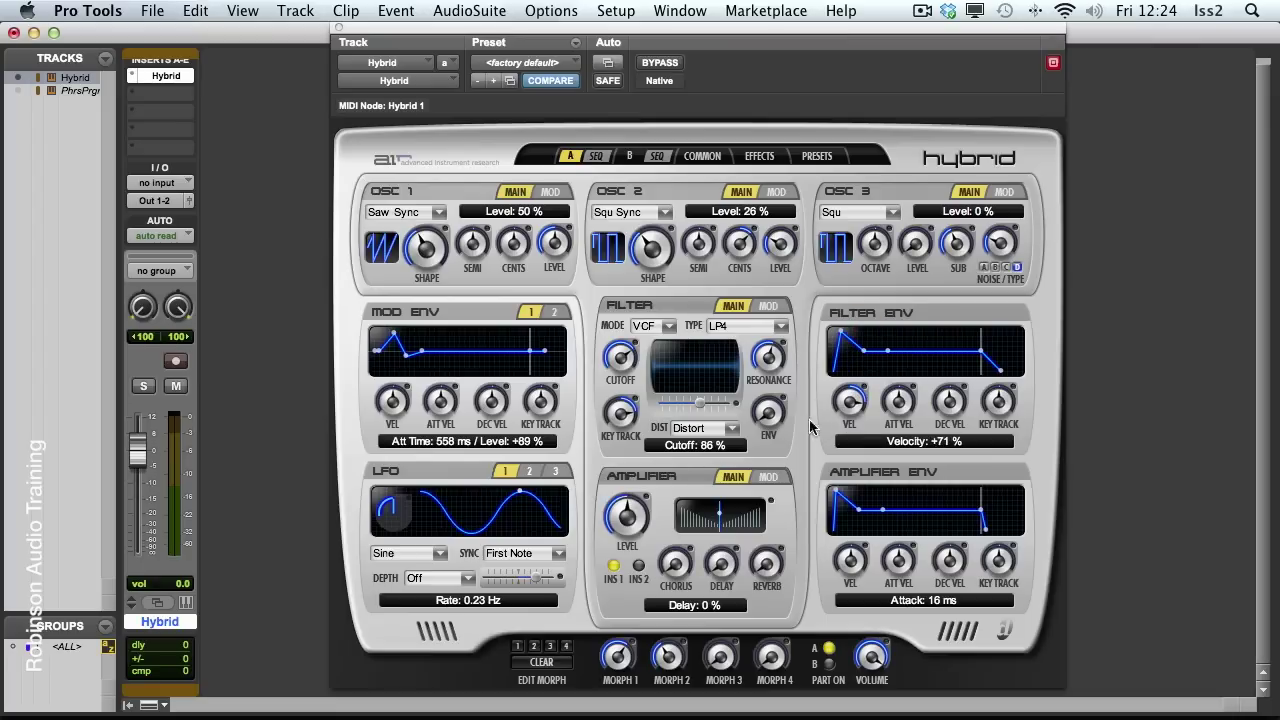
left_click_drag(856, 567, 856, 512)
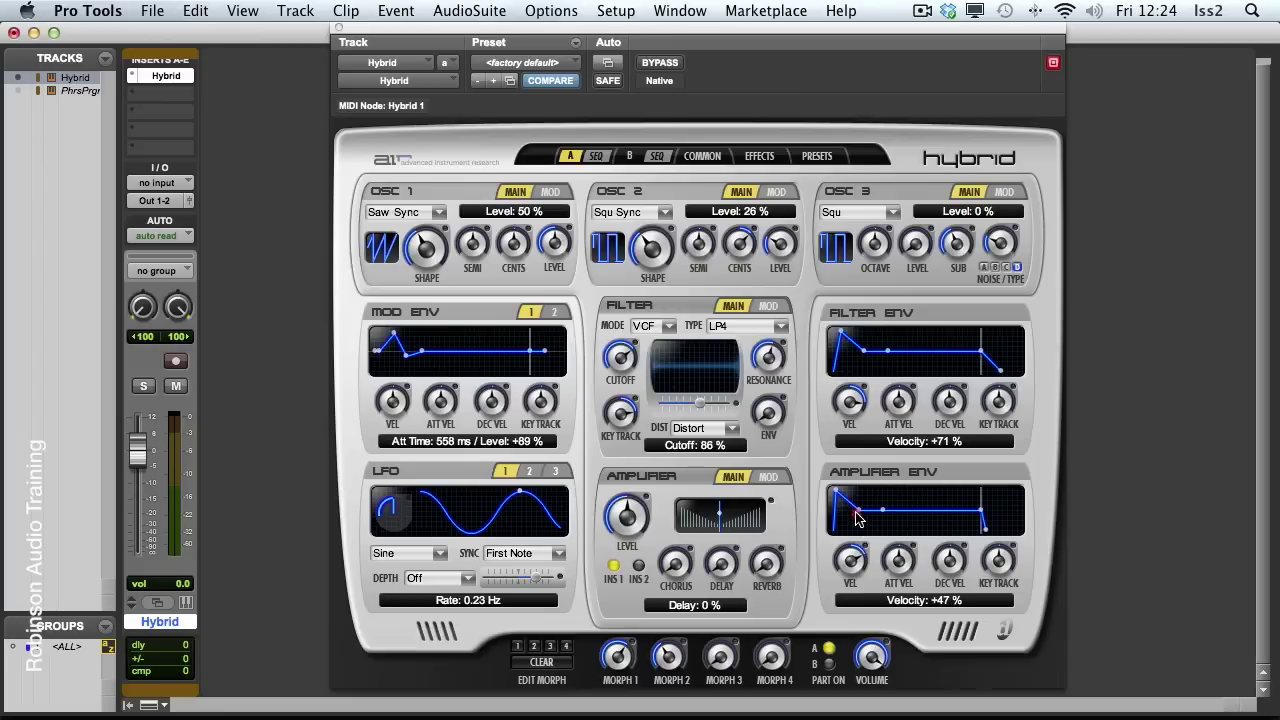
left_click(597, 156)
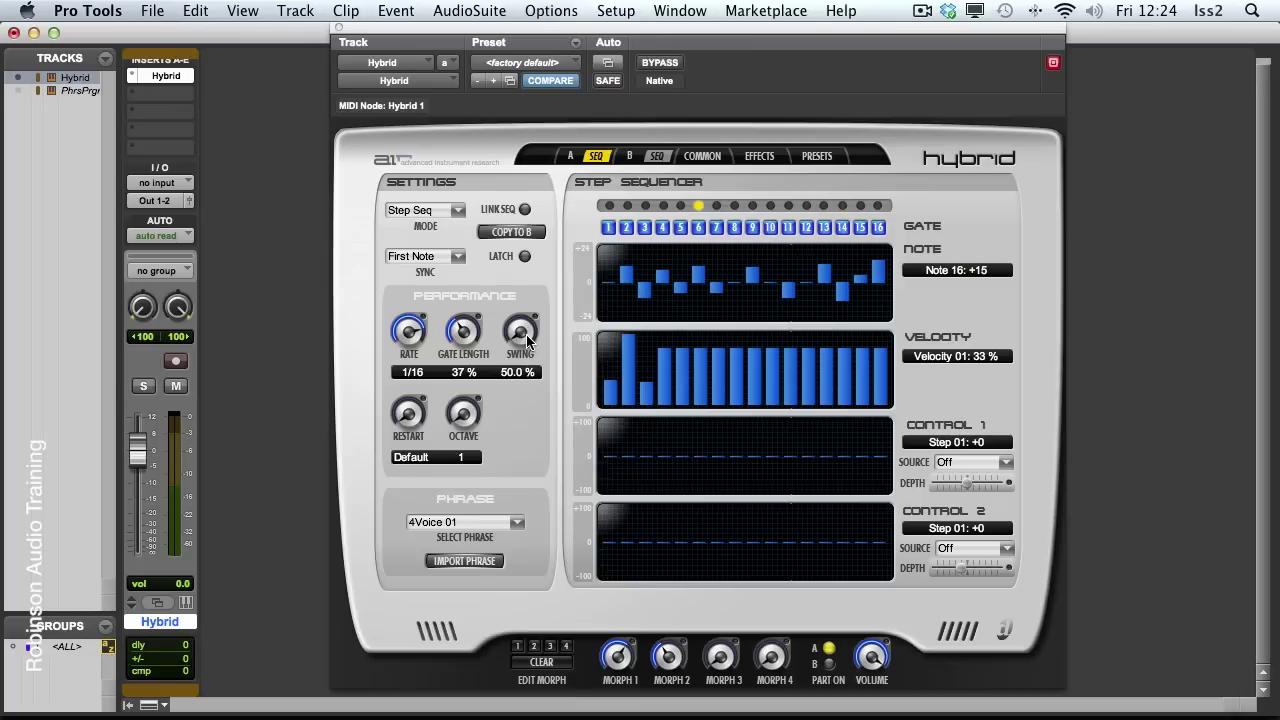
left_click_drag(526, 334, 527, 364)
left_click_drag(412, 426, 428, 342)
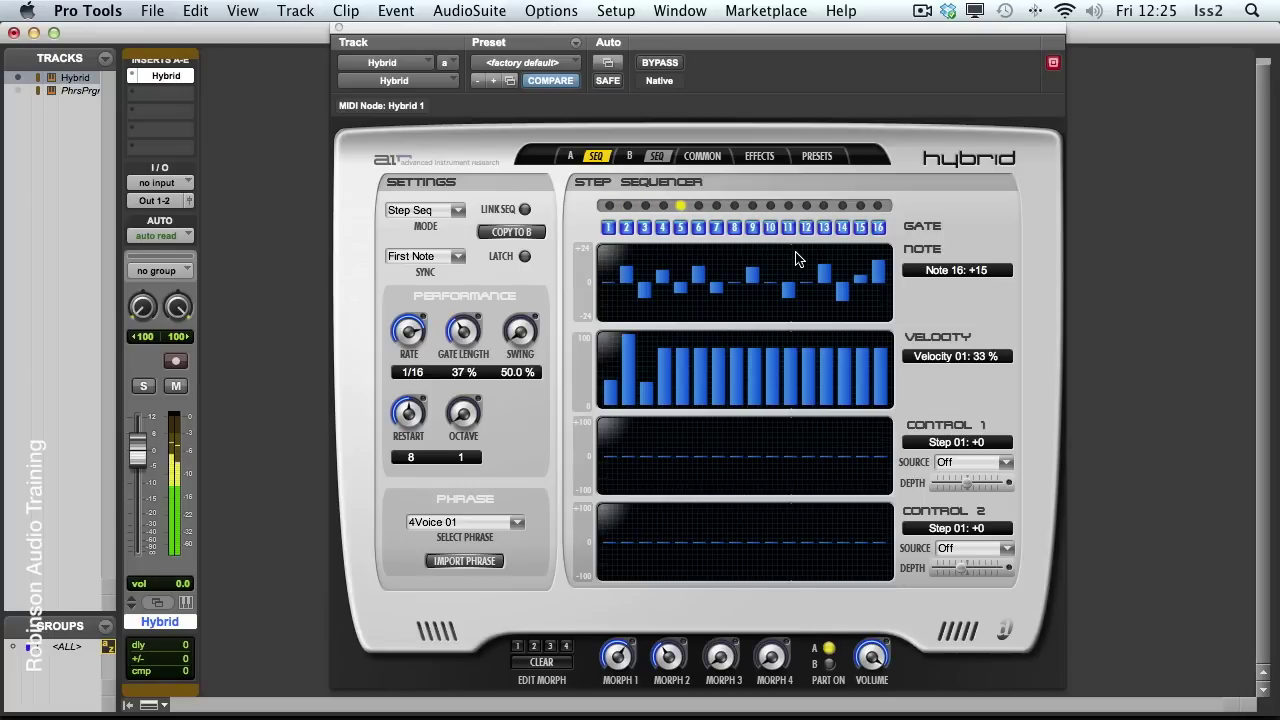
key("space")
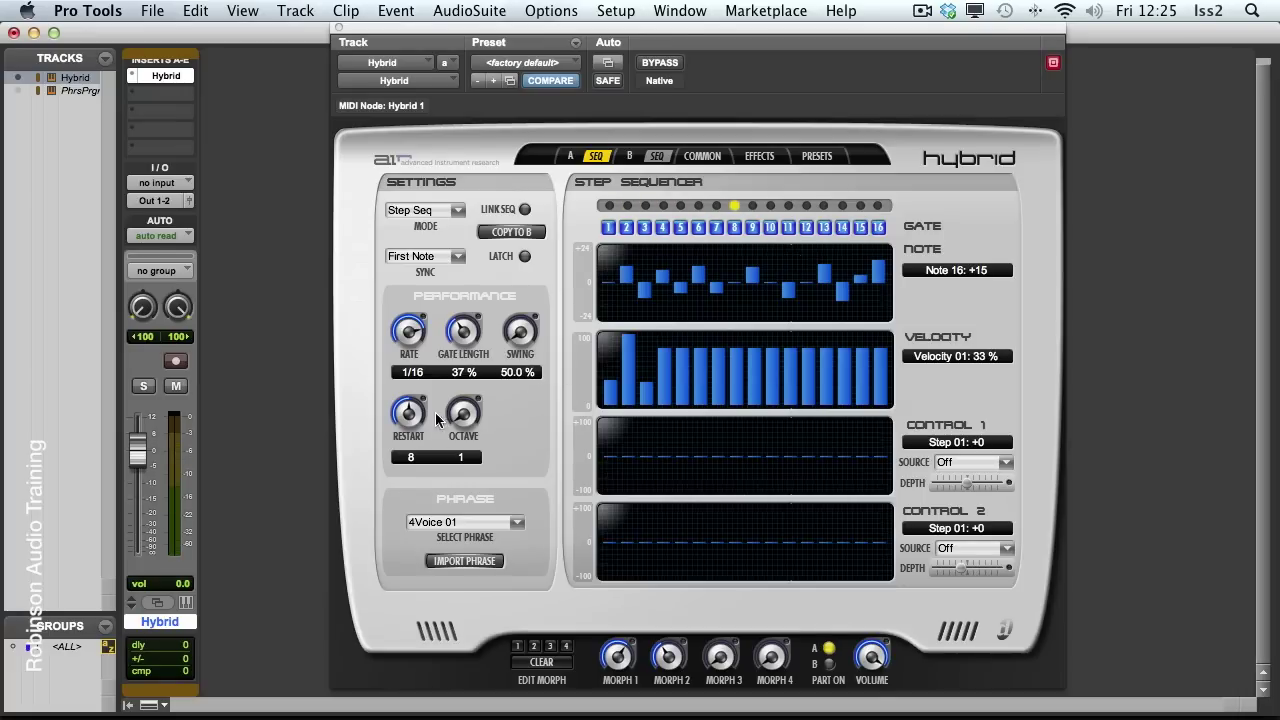
left_click_drag(407, 416, 422, 578)
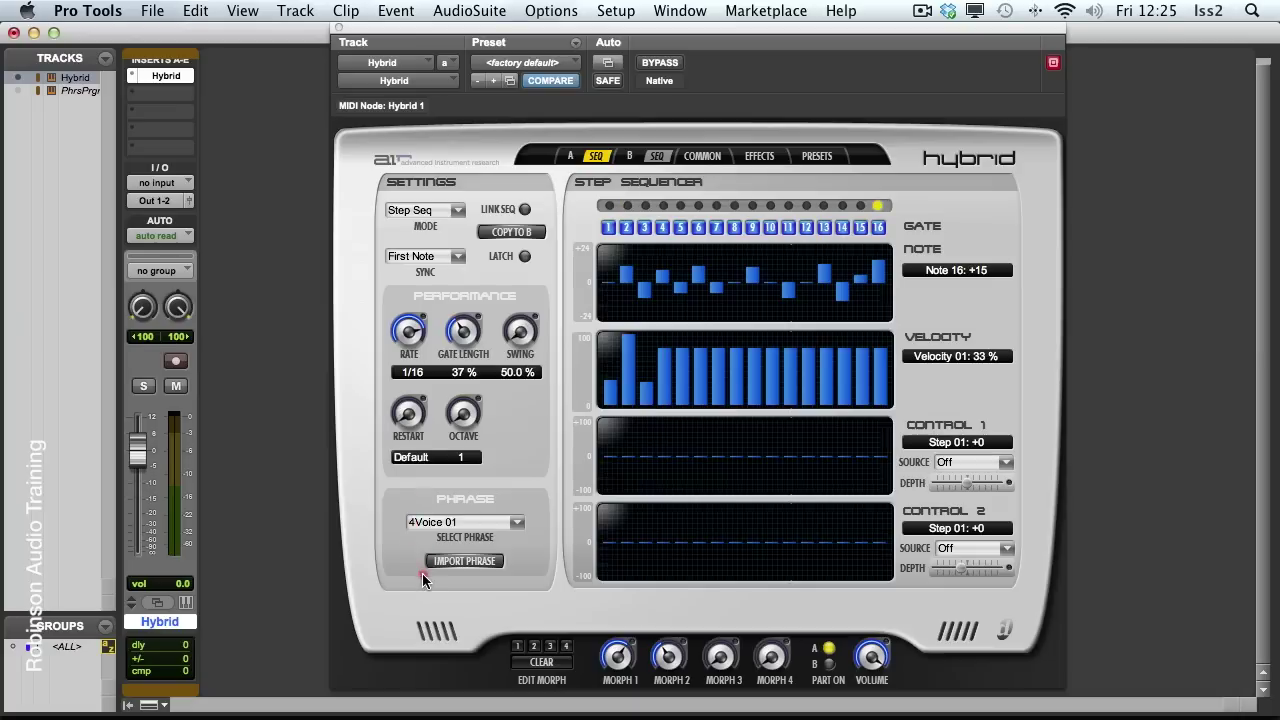
left_click(456, 256)
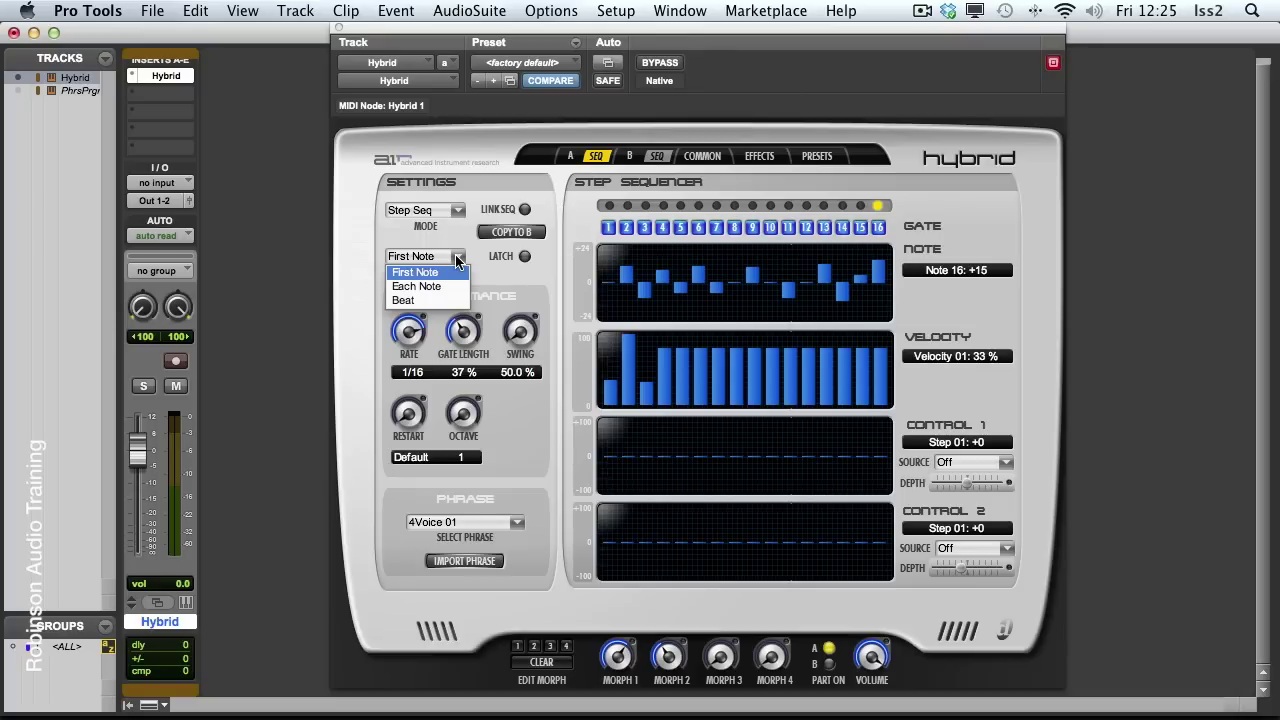
left_click(432, 240)
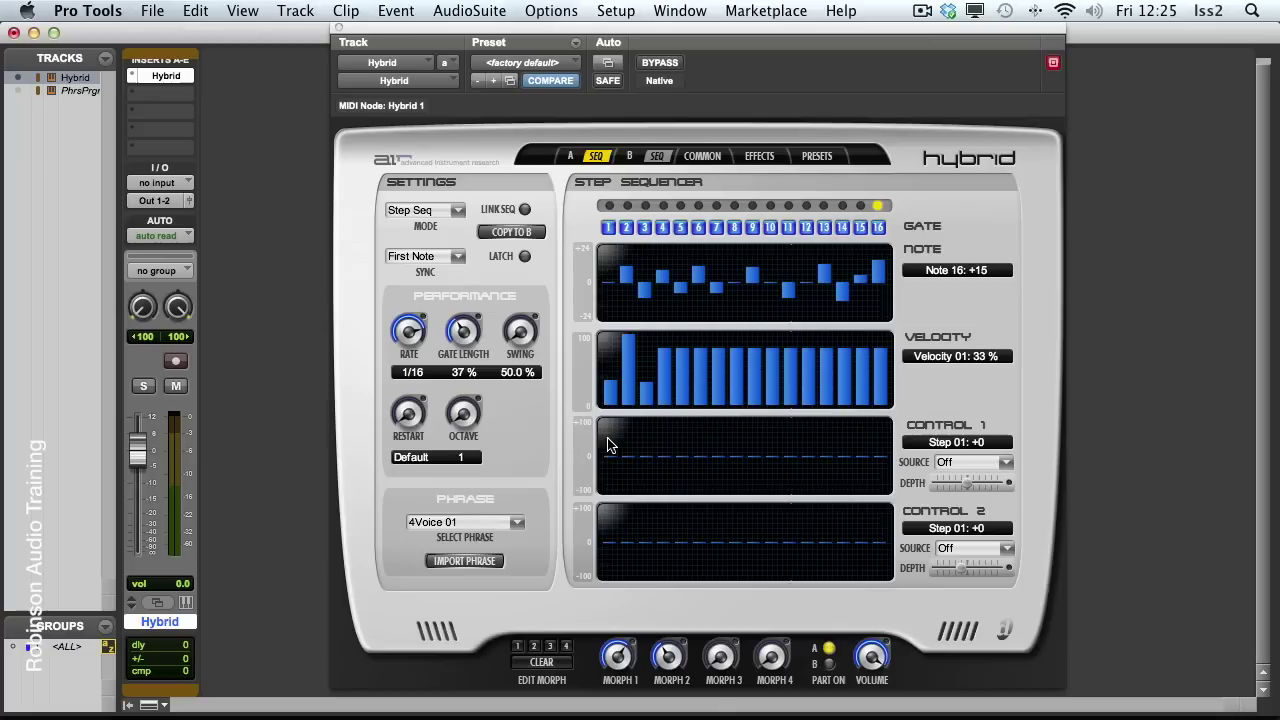
Step: Draw Control 1 values across all 16 steps, with step 12 at +46 and step 7 at -55
mouse_move(608, 445)
left_mouse_down()
mouse_move(634, 437)
mouse_move(663, 451)
mouse_move(735, 430)
mouse_move(757, 471)
mouse_move(826, 464)
left_mouse_up()
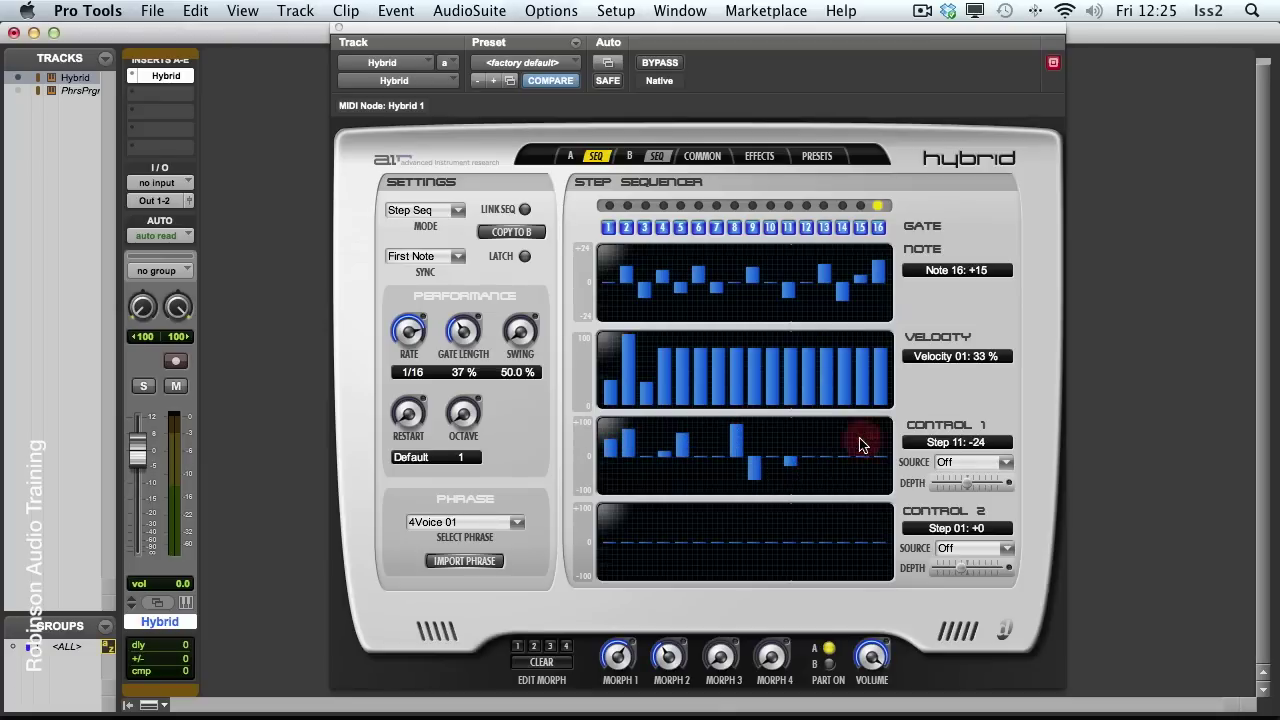
mouse_move(862, 444)
left_mouse_down()
mouse_move(846, 443)
mouse_move(869, 474)
mouse_move(858, 472)
left_mouse_up()
left_click(808, 443)
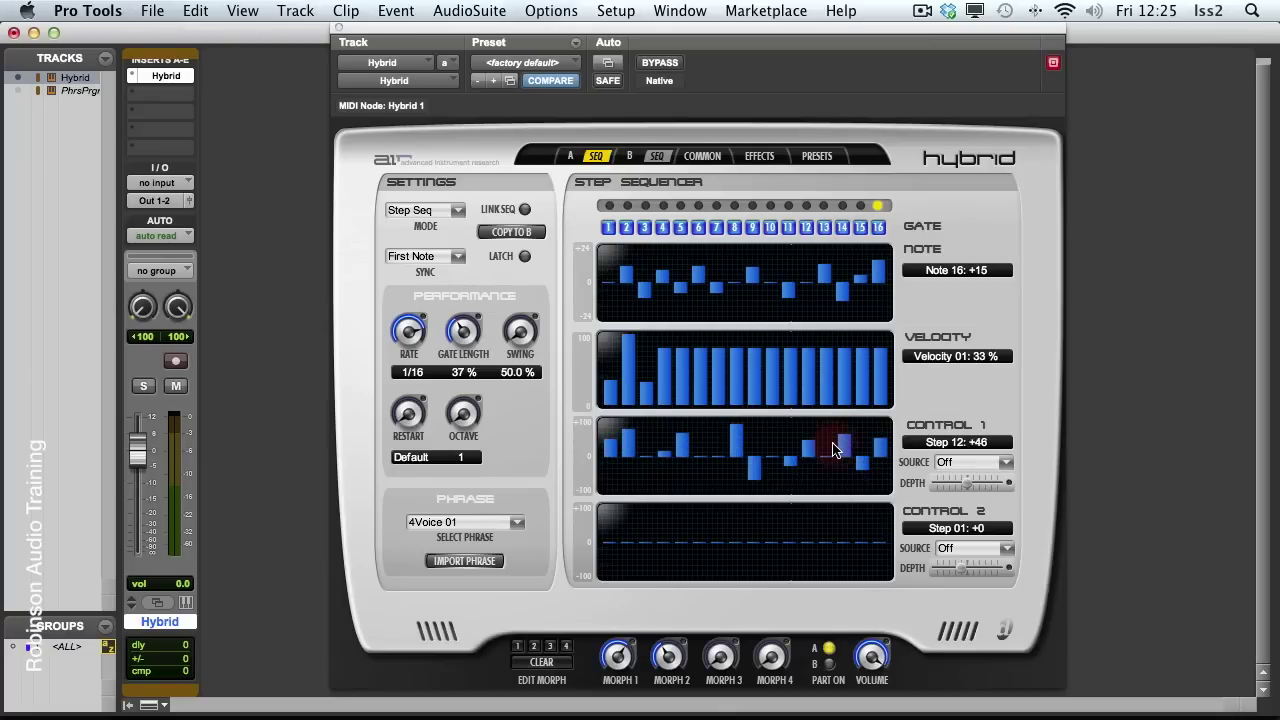
left_click(717, 478)
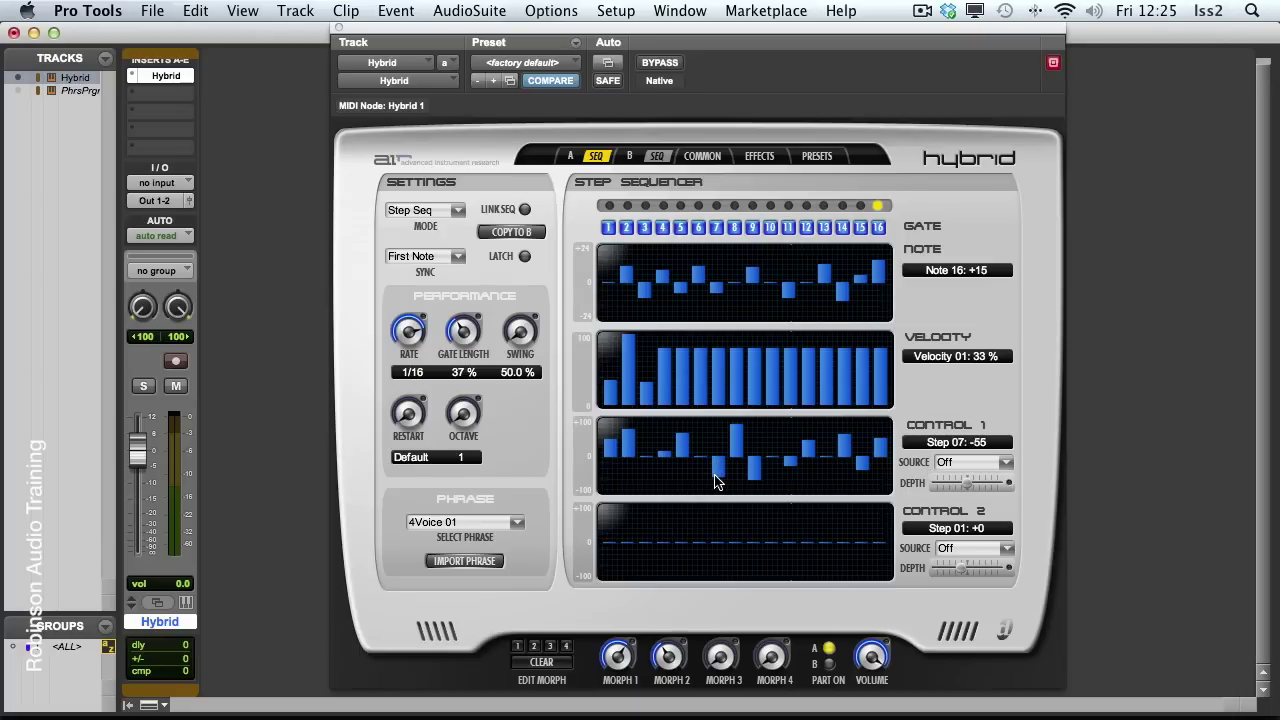
Step: Assign Seq1 as oscillator 2's shape modulation source at +100%
left_click(571, 158)
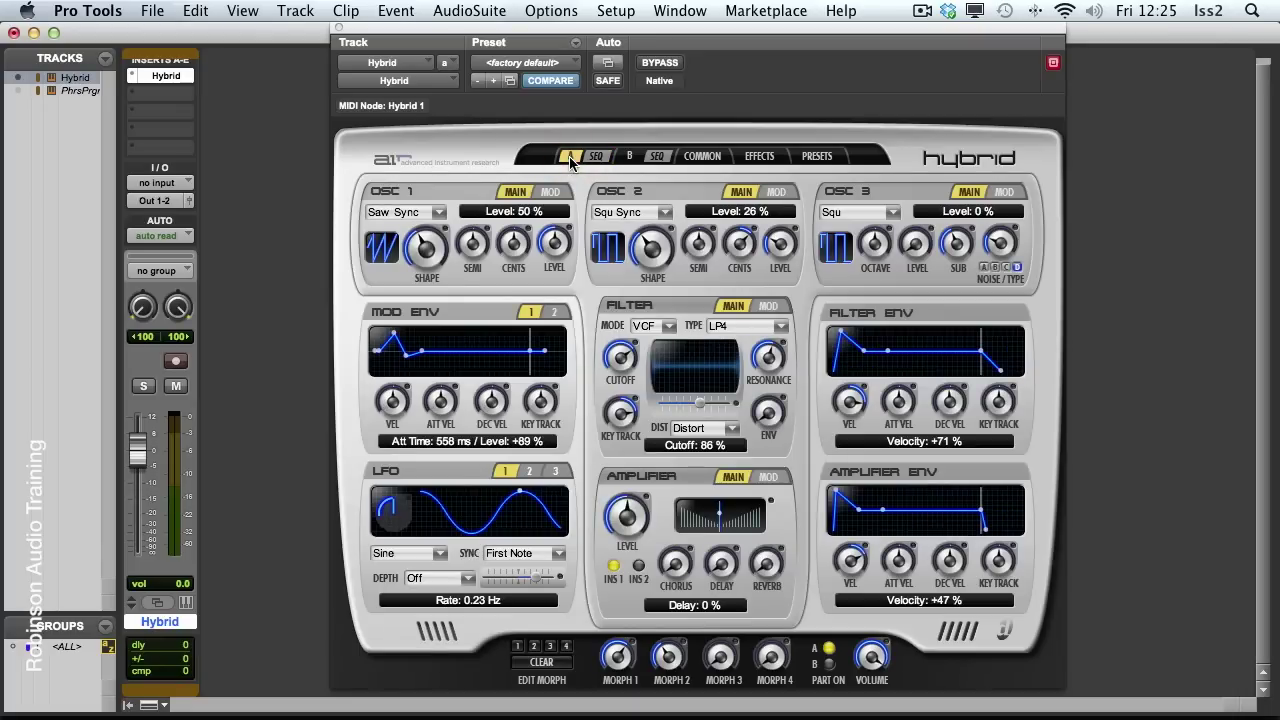
left_click(785, 193)
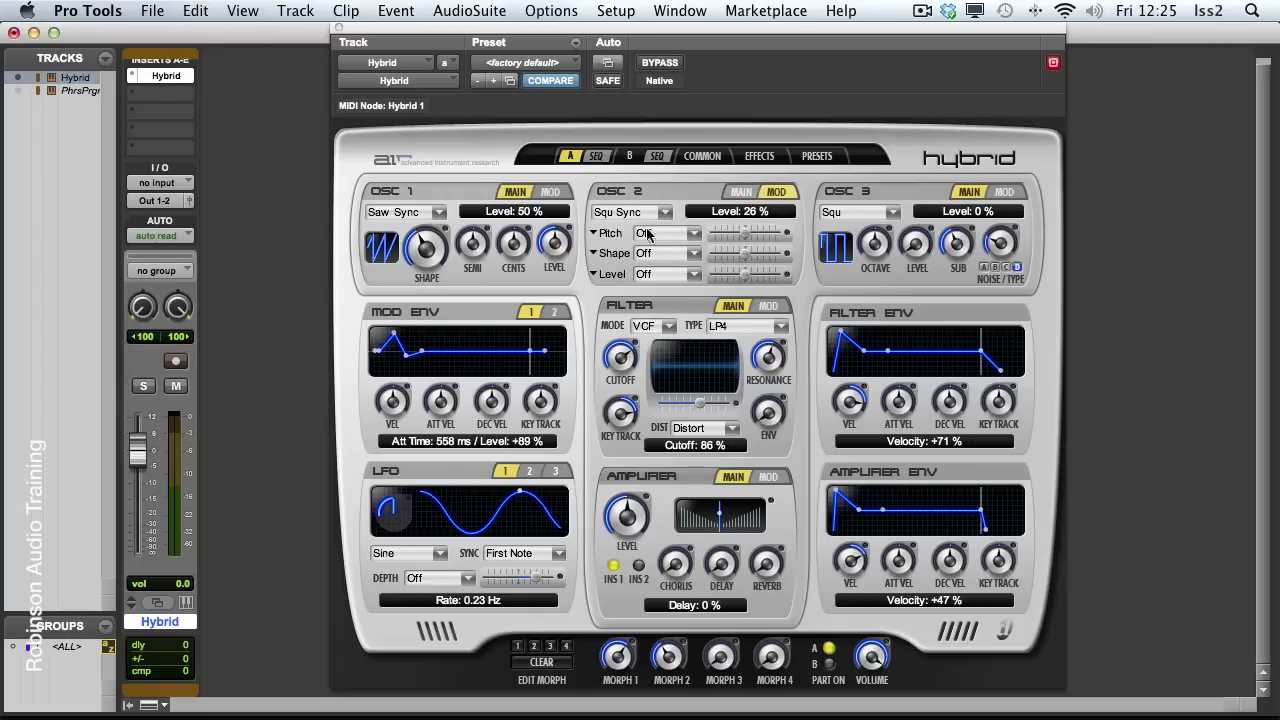
left_click(693, 255)
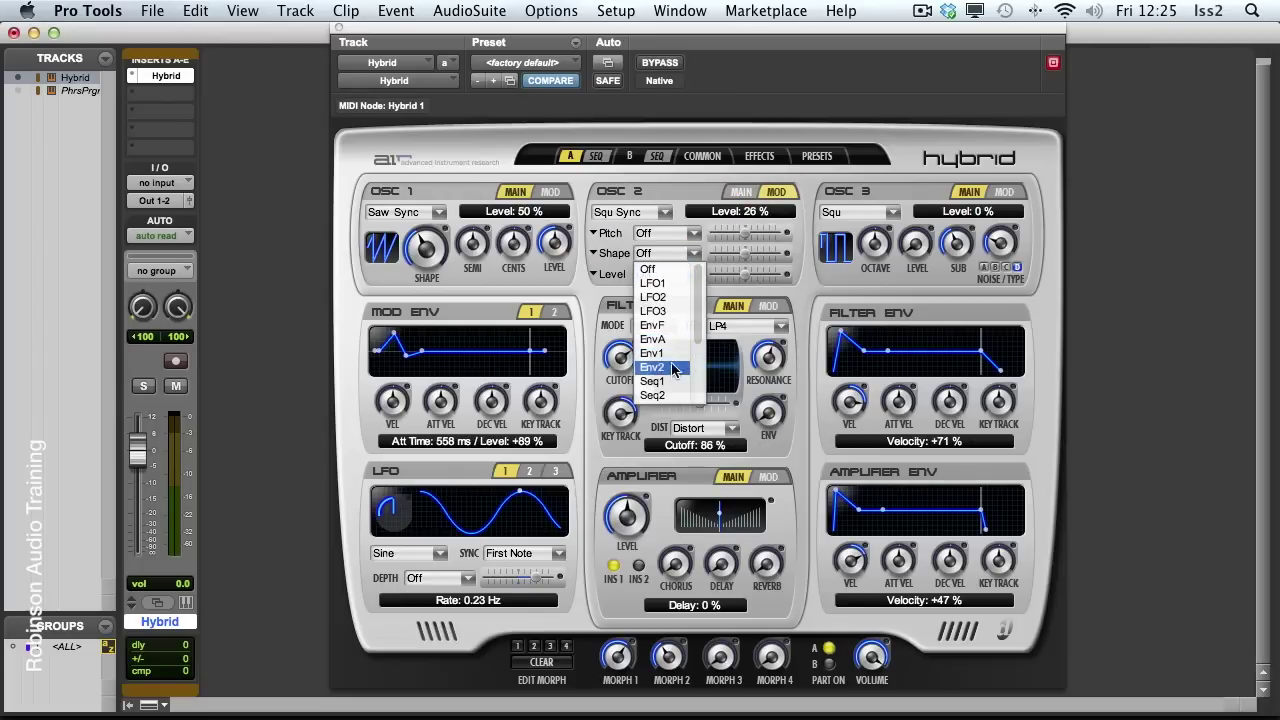
left_click(663, 383)
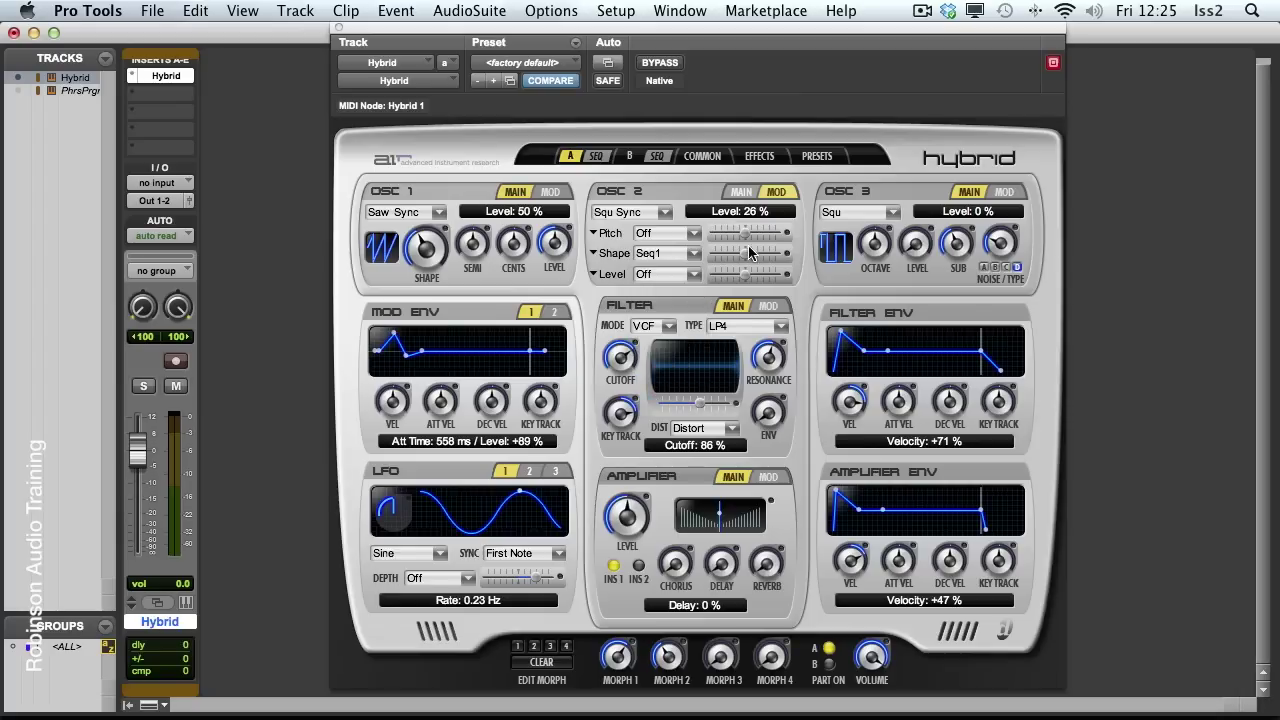
left_click_drag(746, 258, 773, 257)
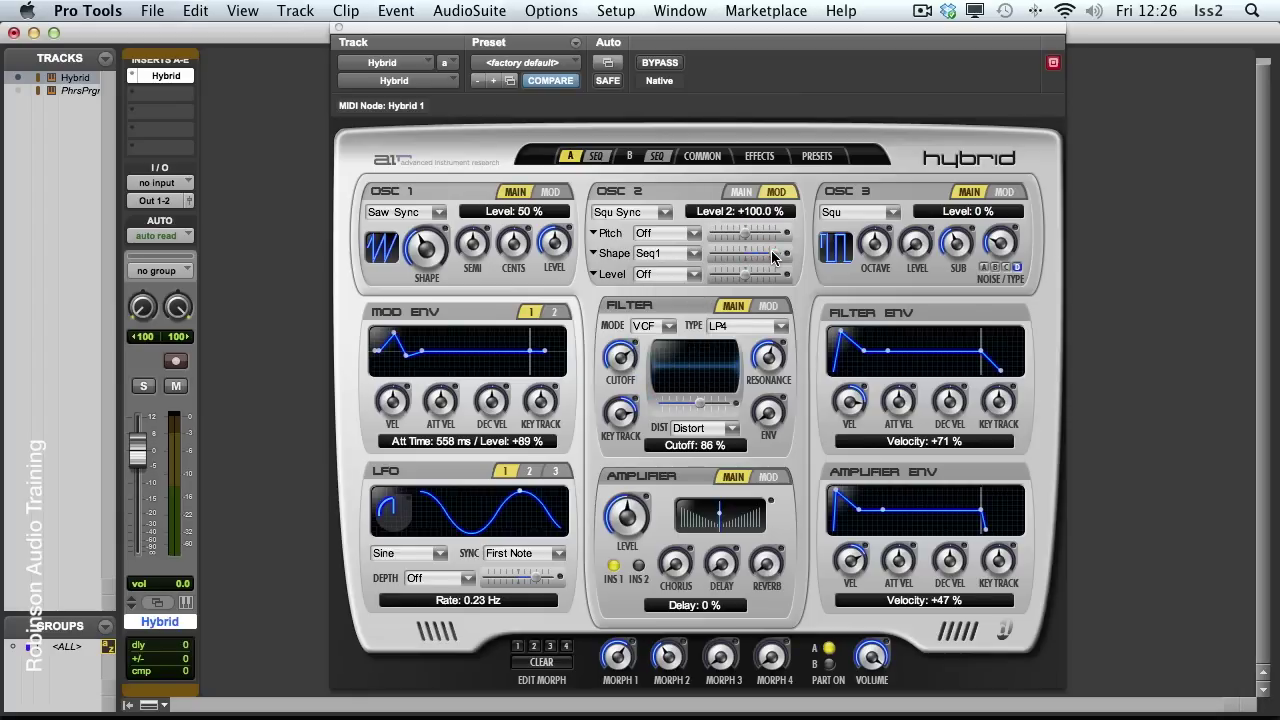
Step: On sequencer A's page, check Control 1's source and leave it Off
left_click(598, 157)
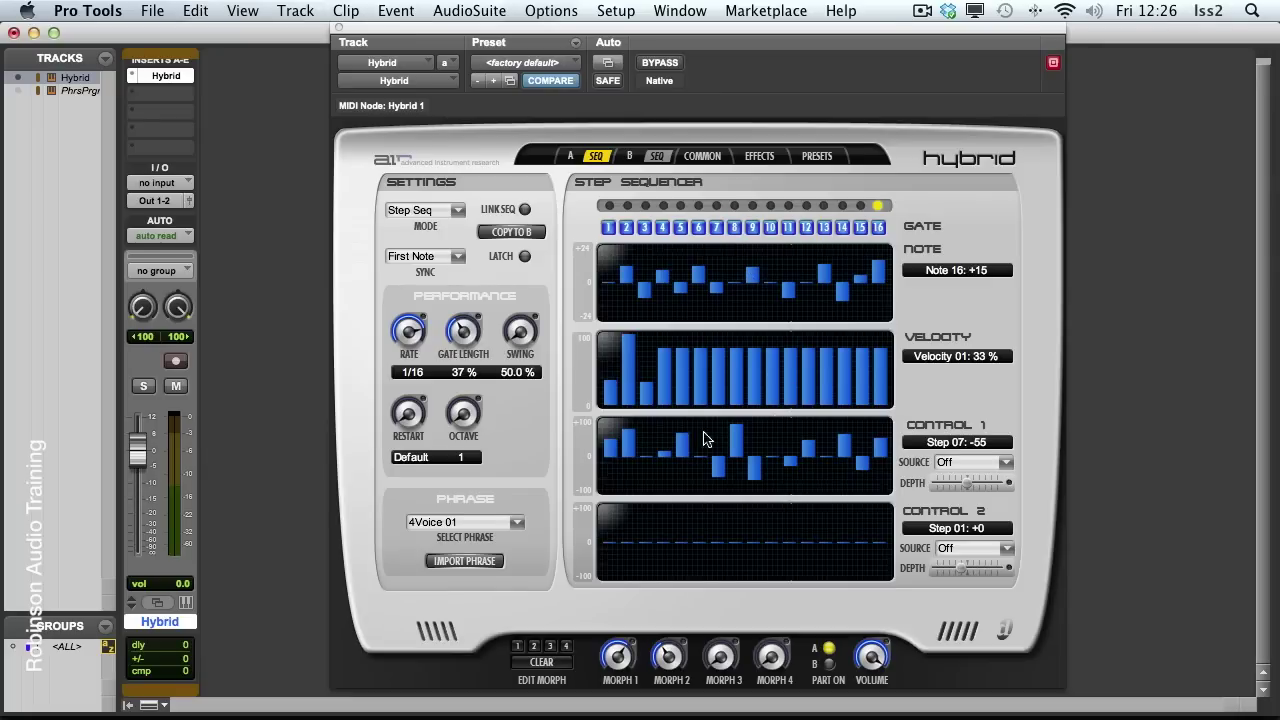
left_click(1005, 462)
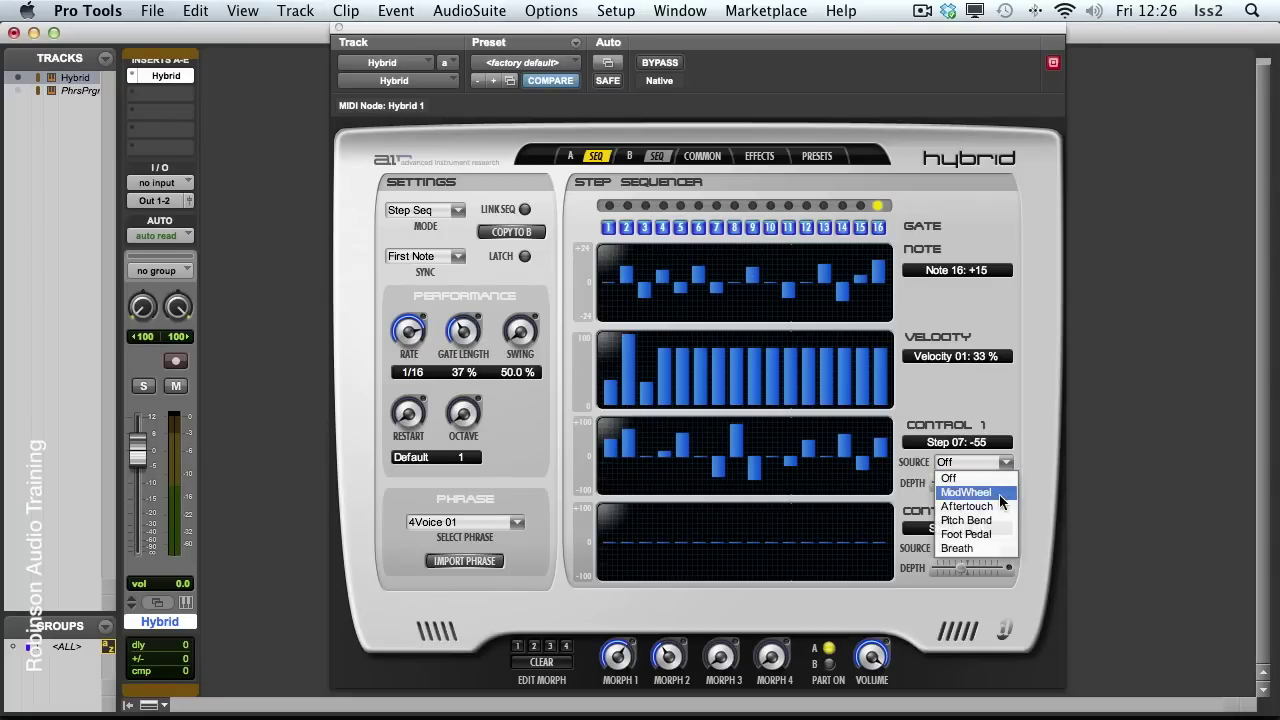
left_click(996, 382)
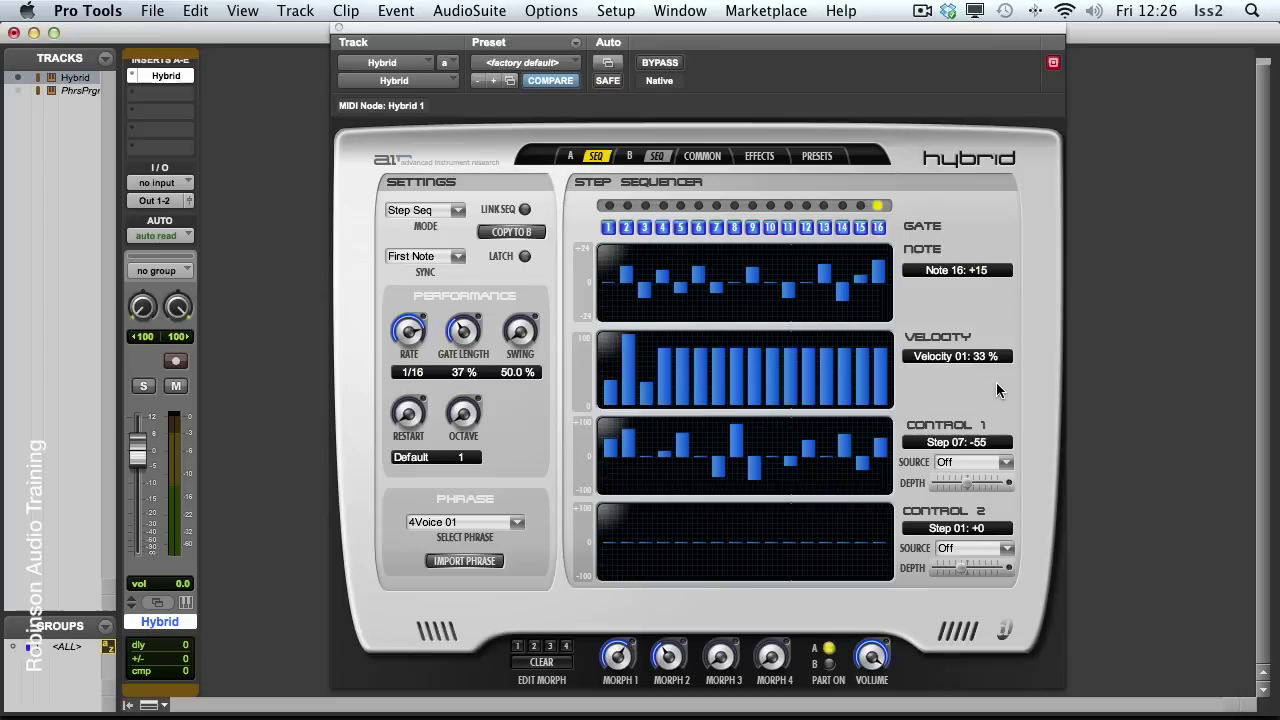
Step: Switch the sequencer mode to Random Seq, then to Ctrl Seq
left_click(459, 215)
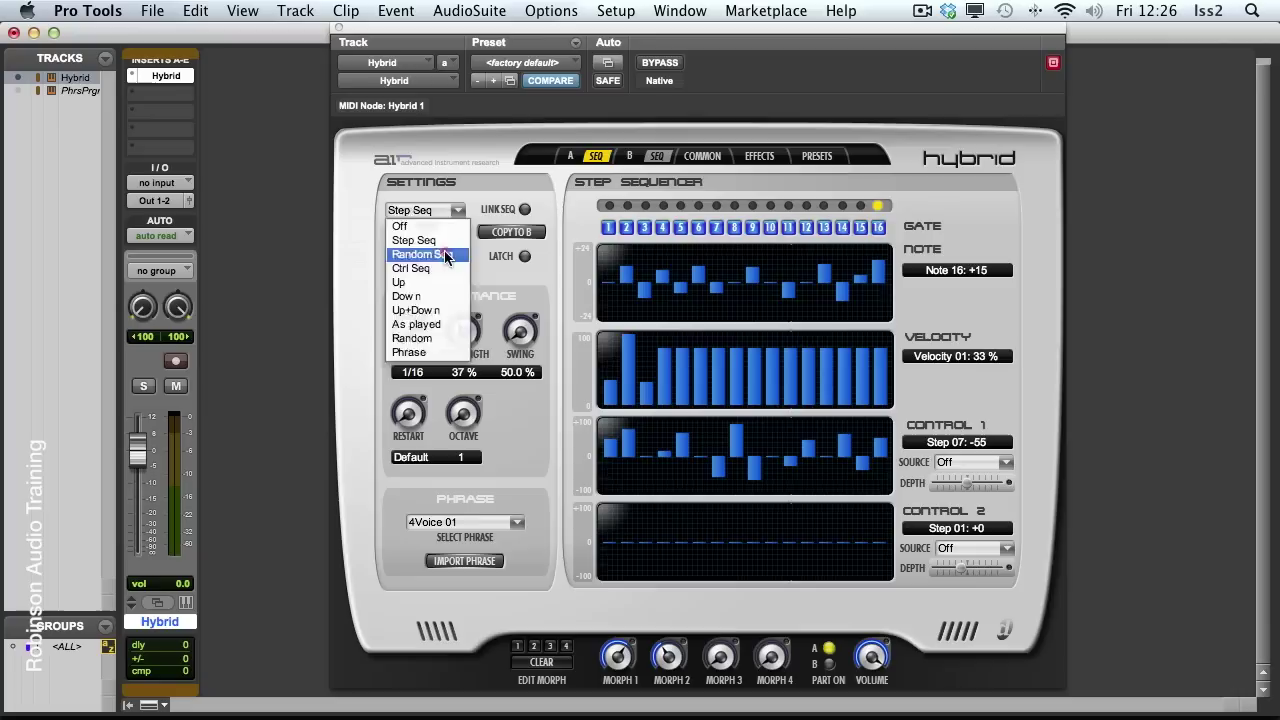
left_click(446, 256)
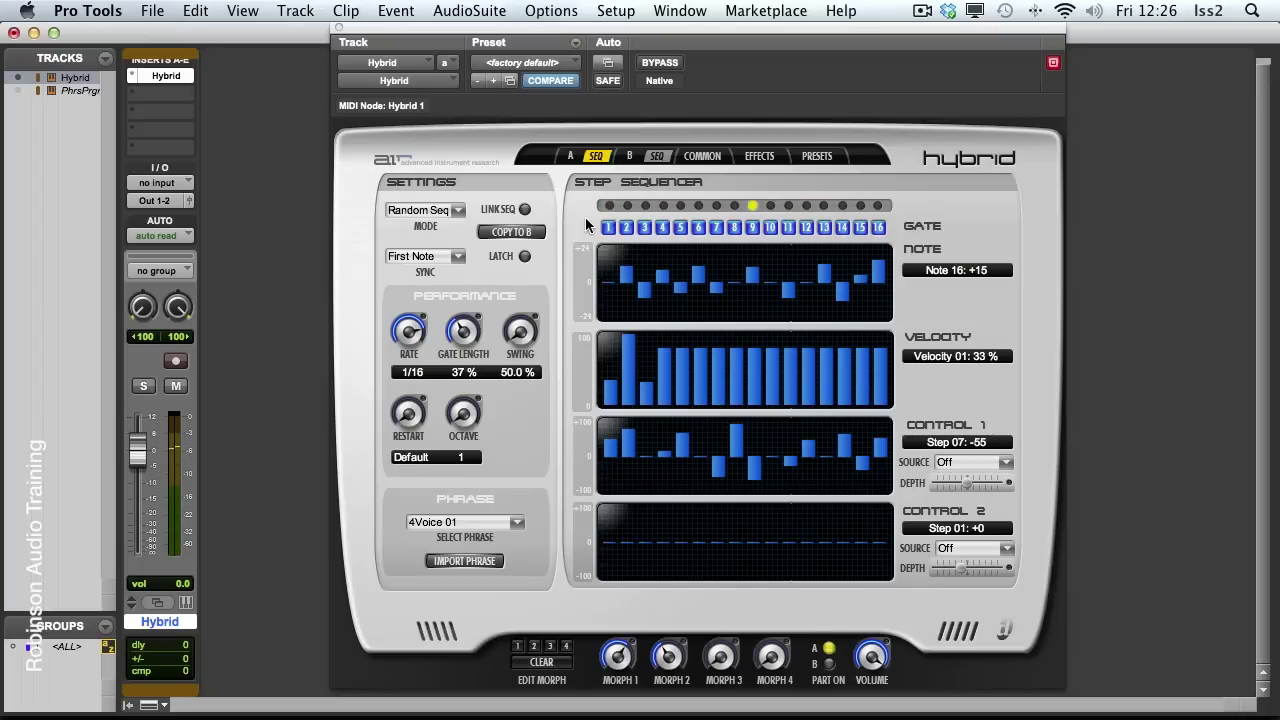
left_click(457, 210)
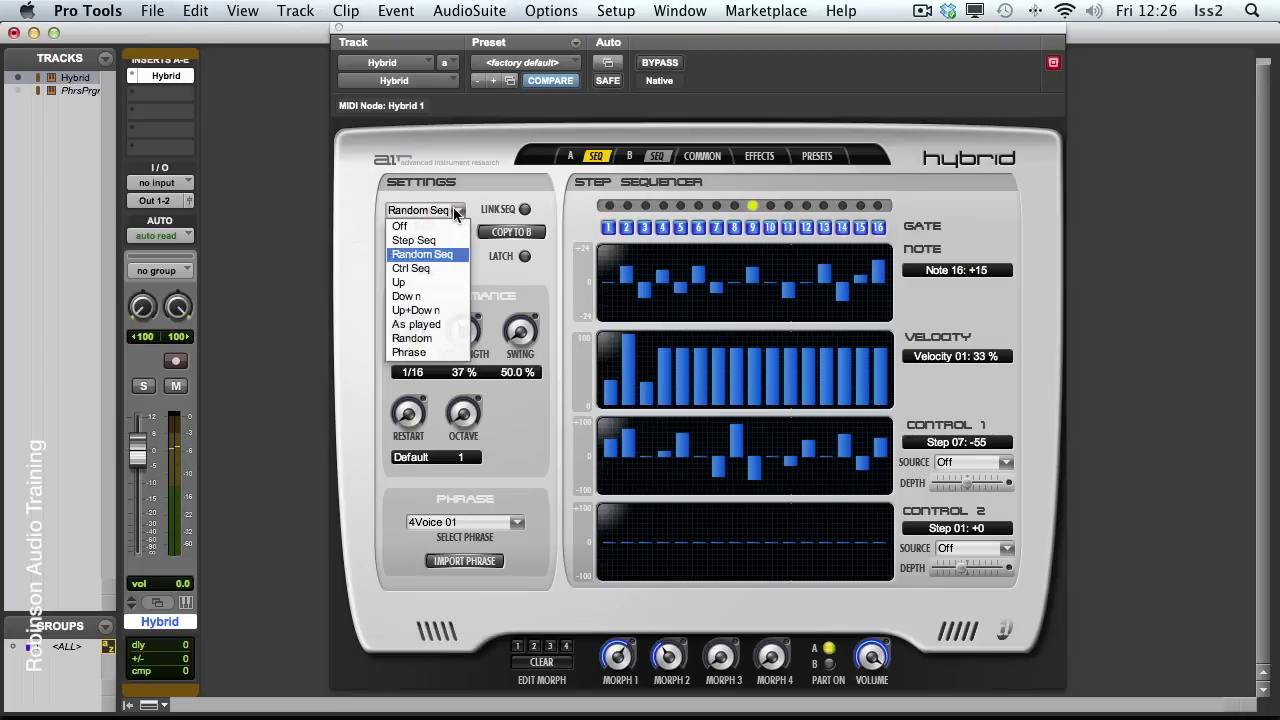
left_click(433, 270)
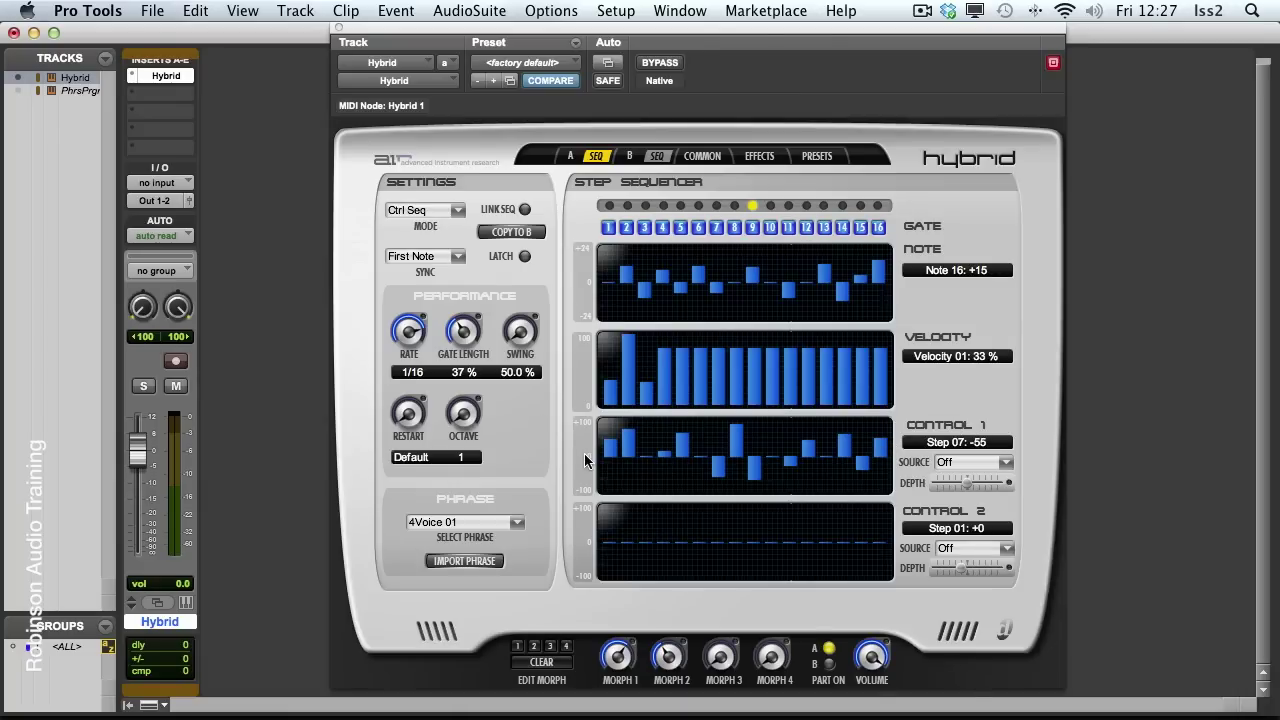
Step: Put oscillator 2 back on its MAIN page, then bring up sequencer A's Mode list
left_click(570, 156)
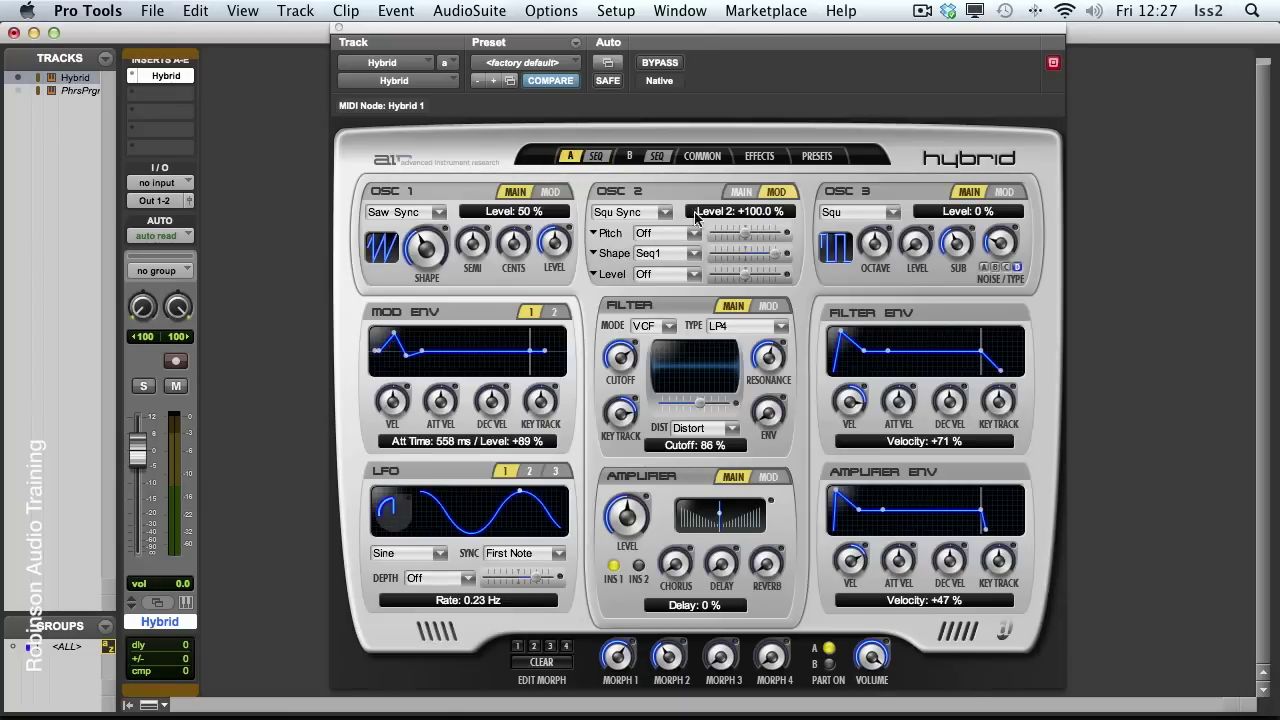
left_click(741, 191)
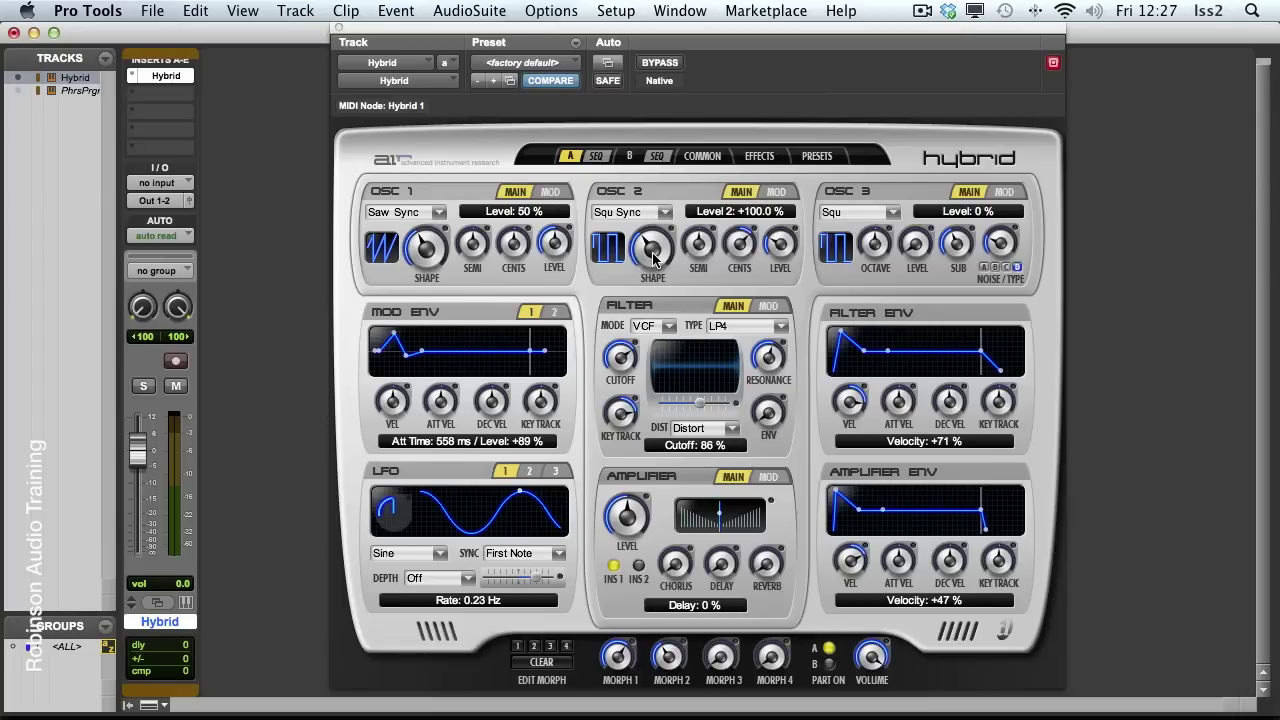
left_click(596, 157)
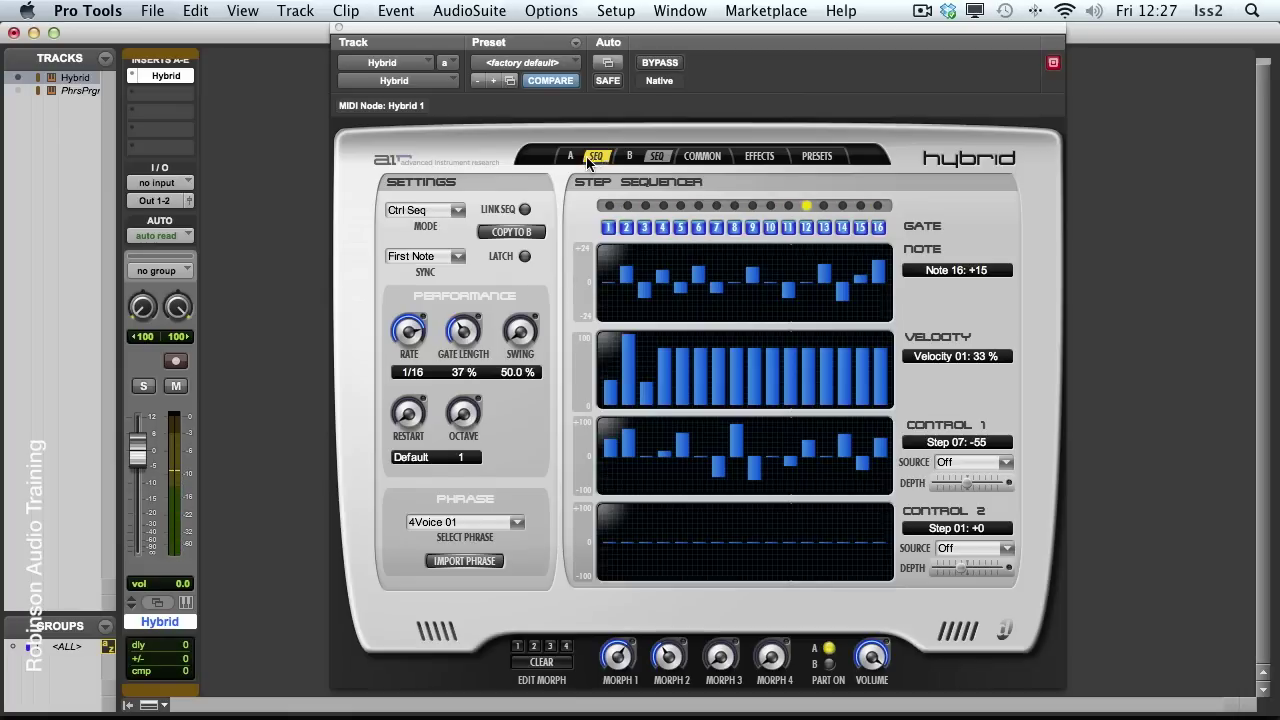
left_click(457, 211)
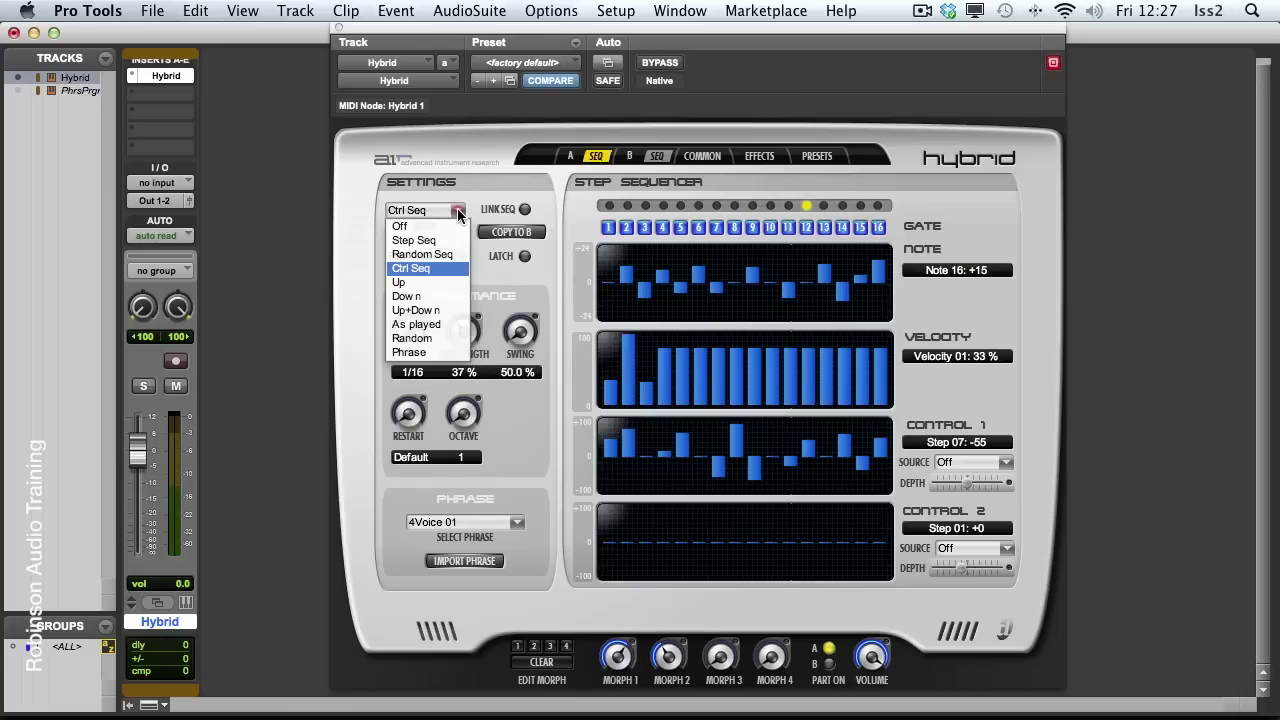
Step: Try the sequencer modes Up, Down, Up+Down and As played, ending on Random
left_click(441, 284)
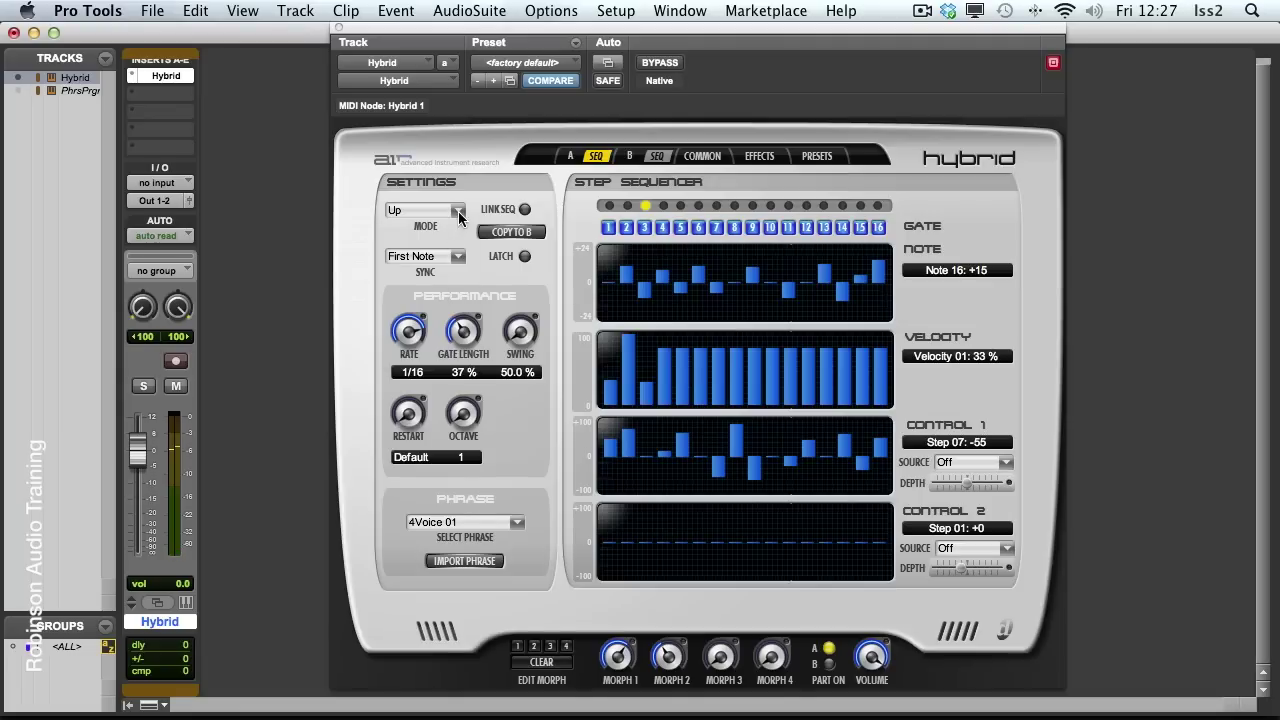
left_click(457, 210)
left_click(445, 286)
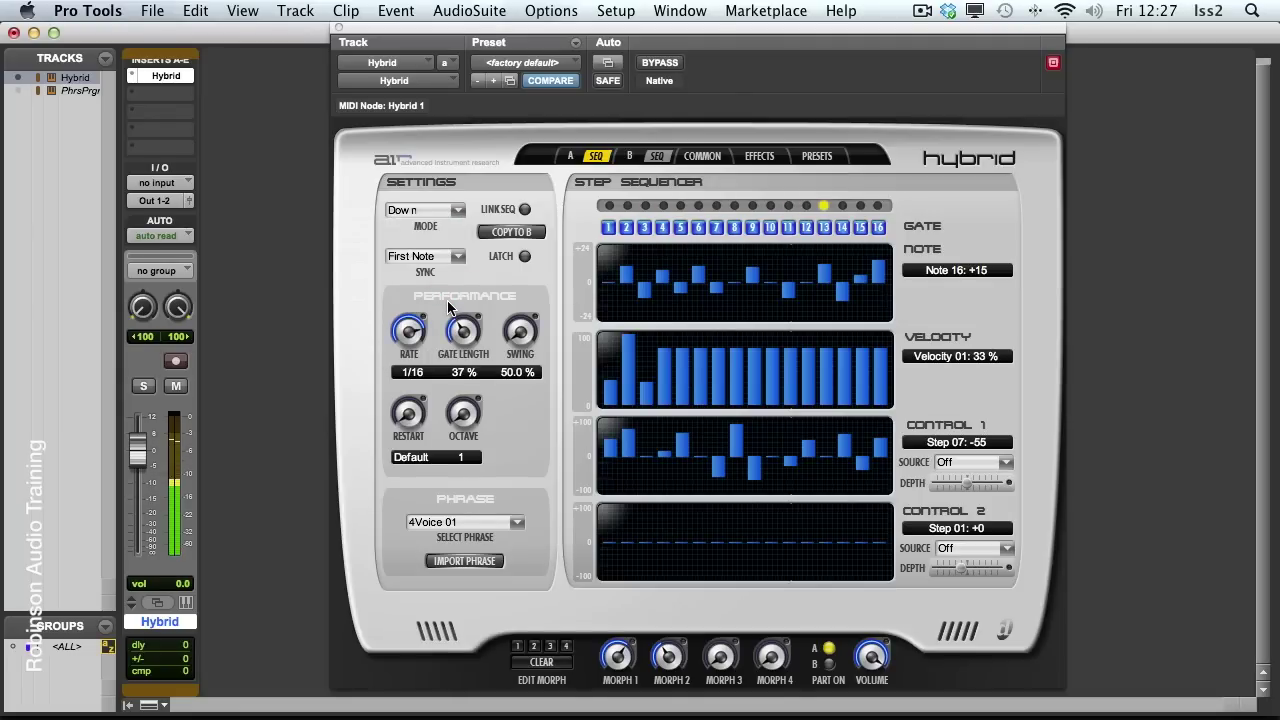
left_click(459, 209)
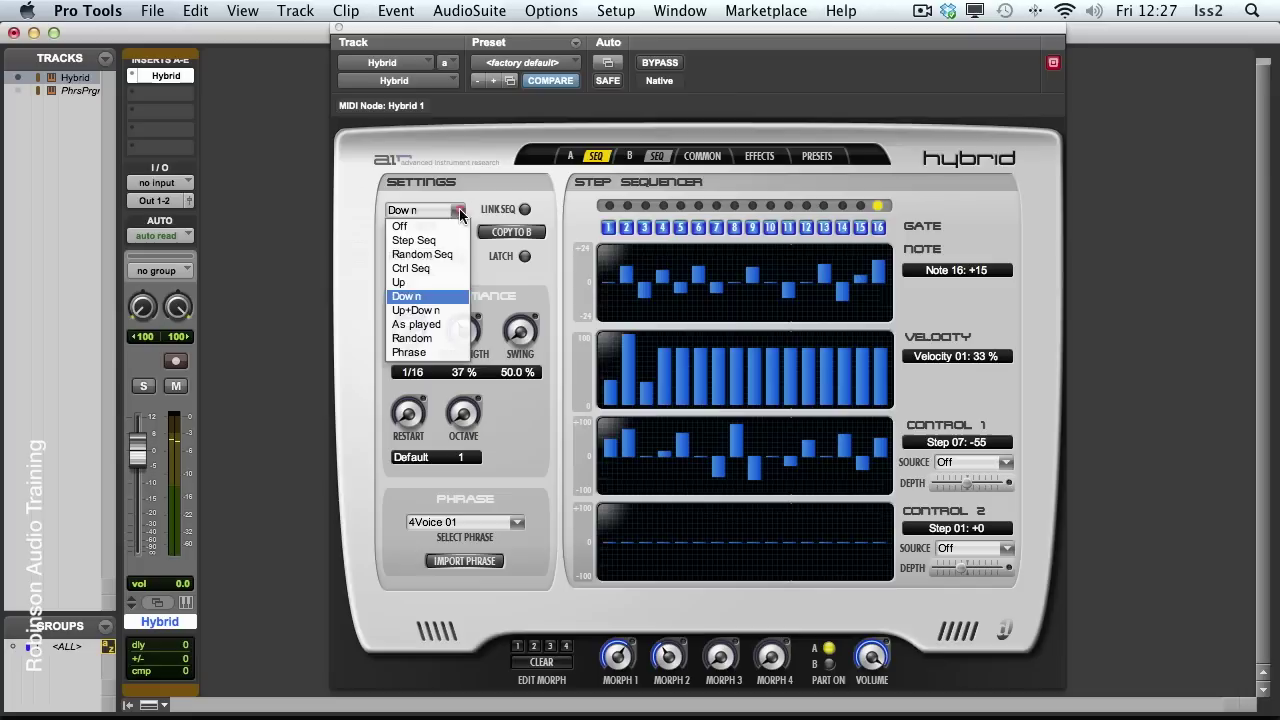
left_click(446, 311)
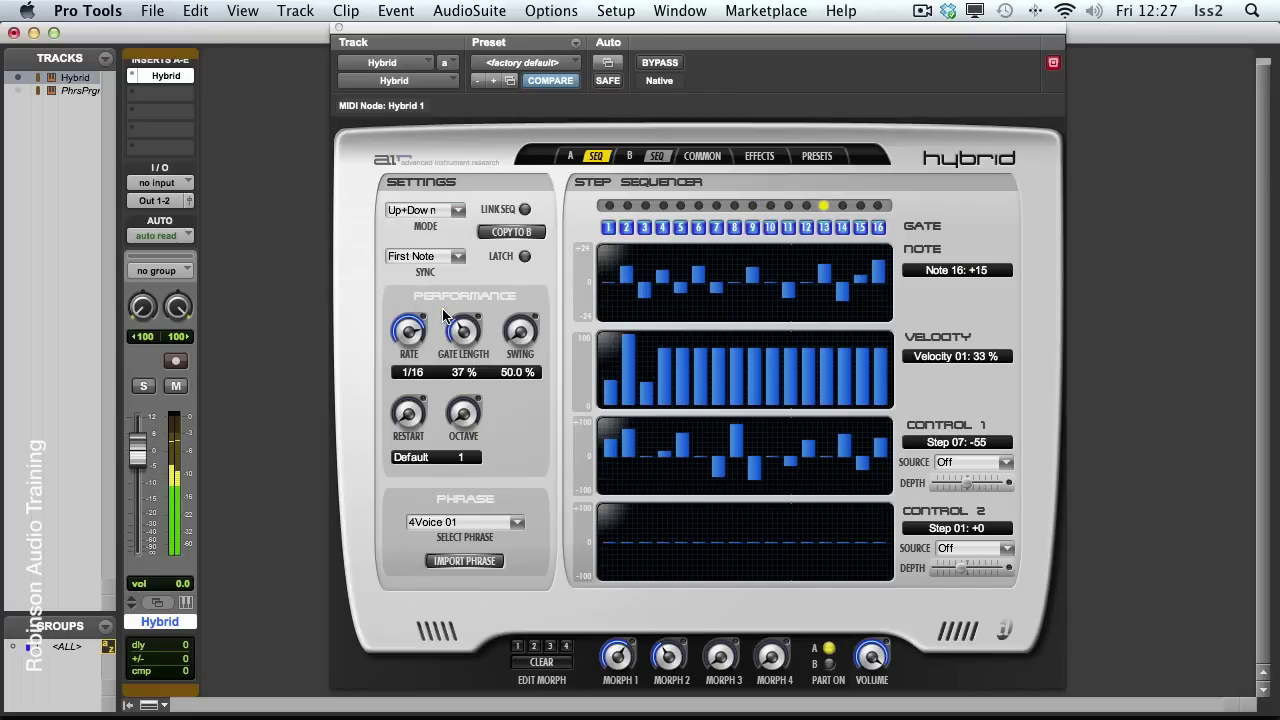
left_click(459, 210)
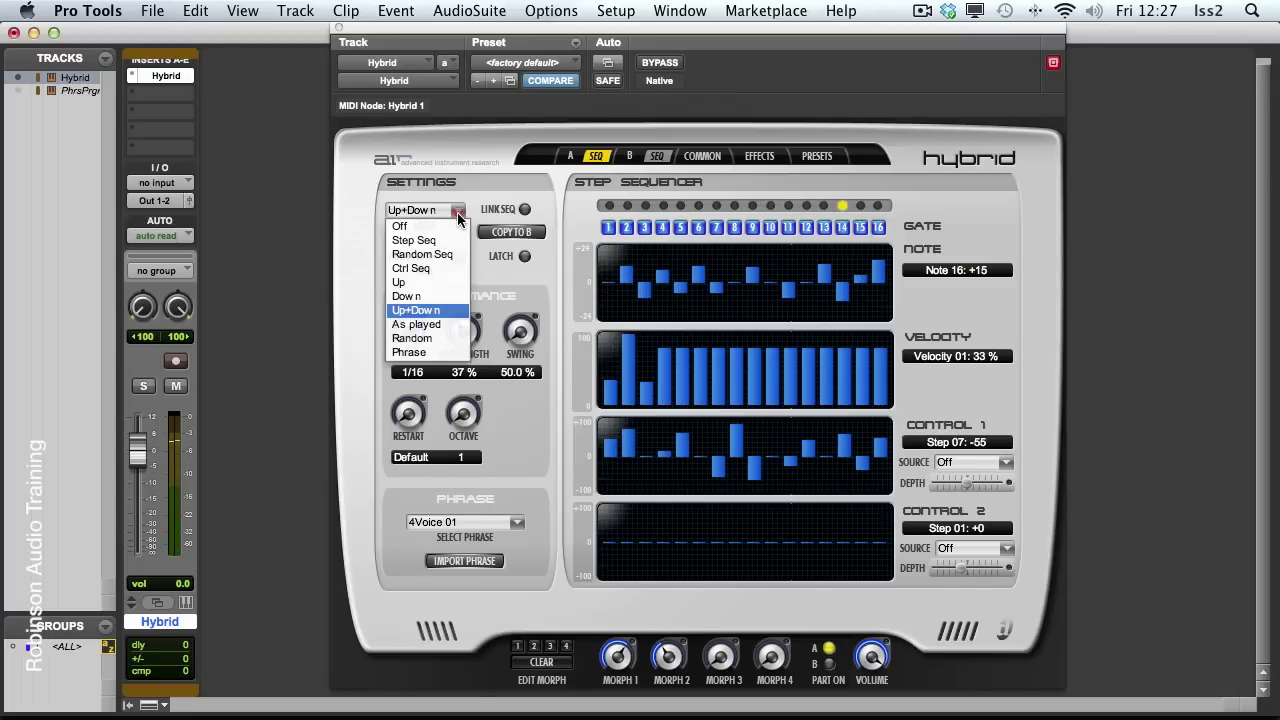
left_click(448, 333)
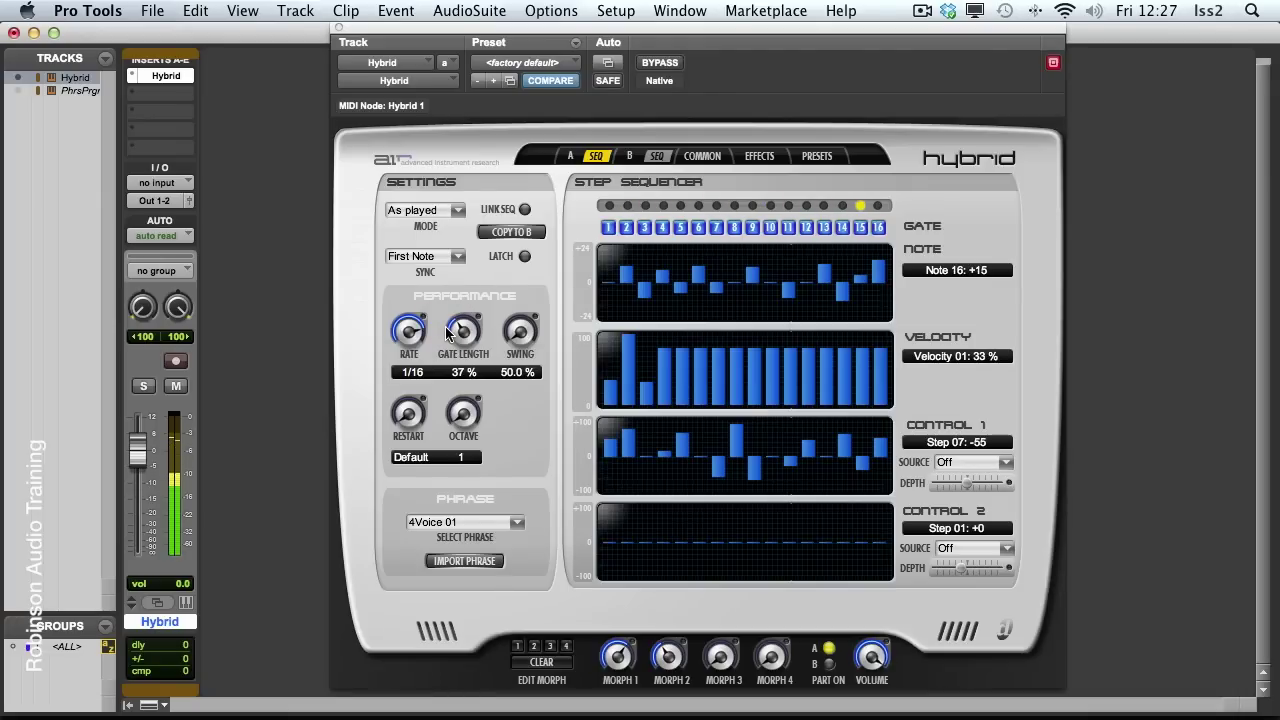
left_click(458, 210)
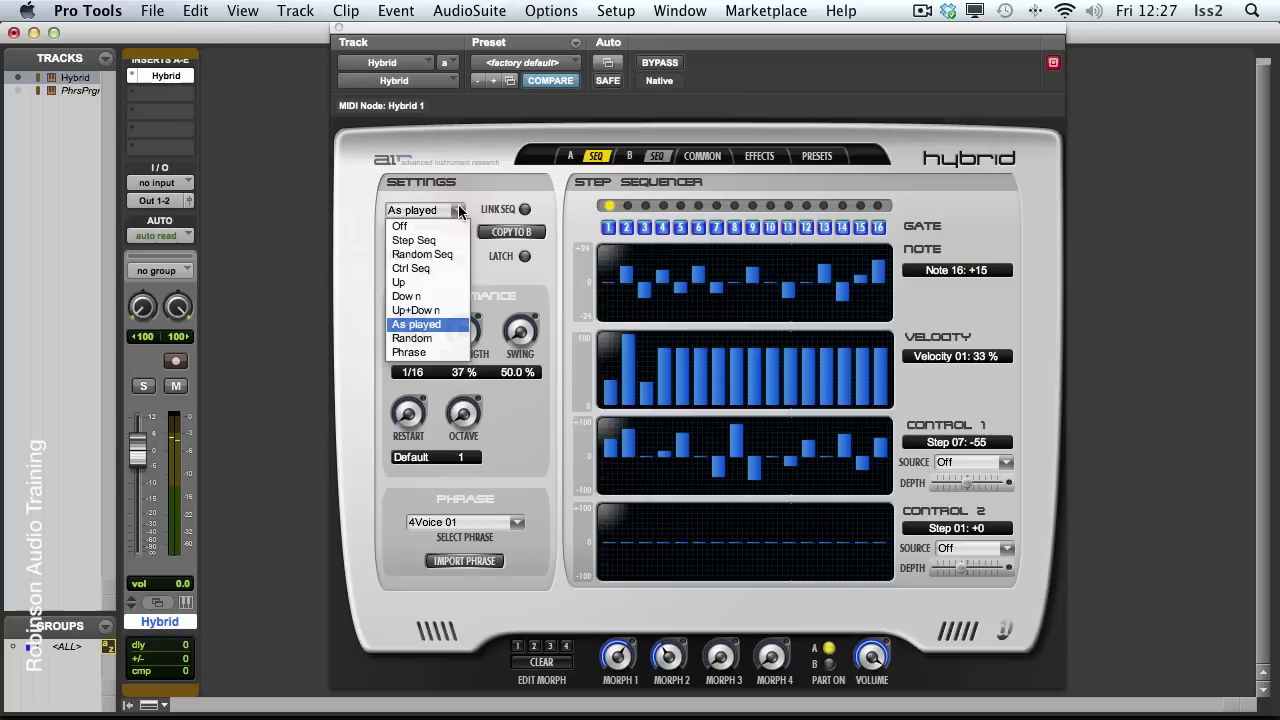
left_click(435, 339)
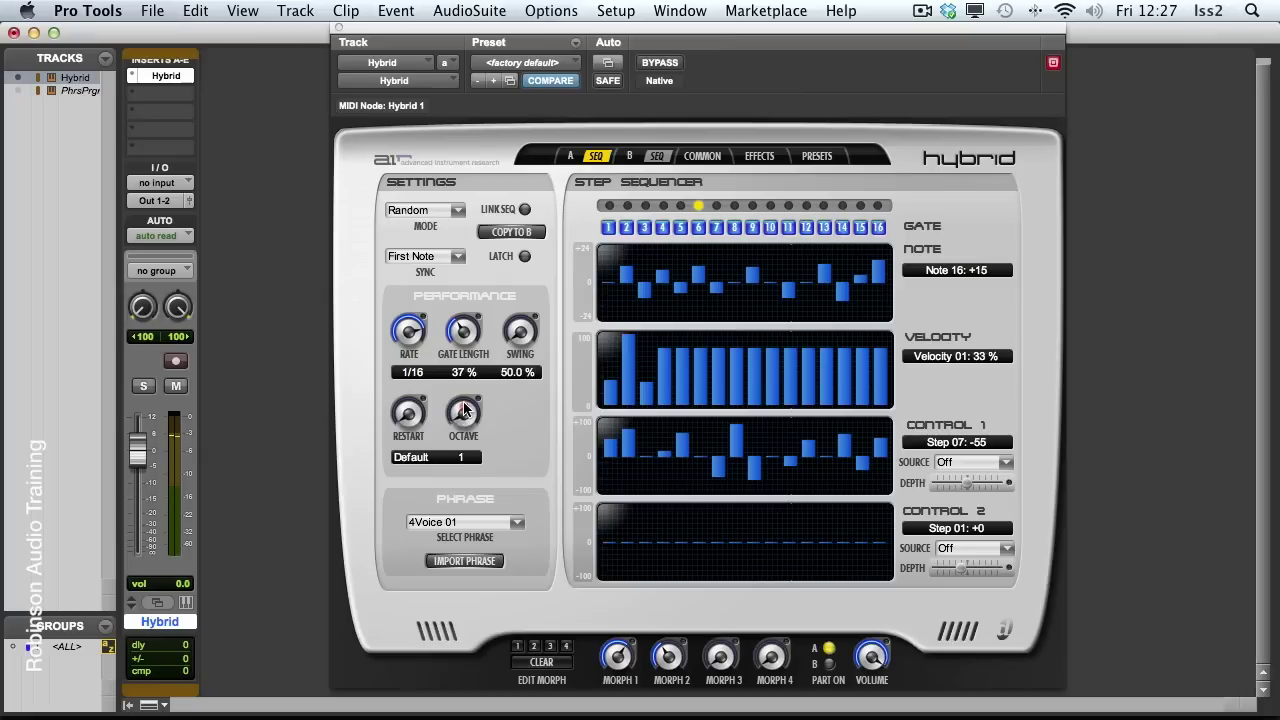
Step: Sweep Part A's sequencer octave range through 2, 3 and 4, then return it to 1
left_click_drag(466, 390, 473, 343)
left_click_drag(464, 412, 474, 328)
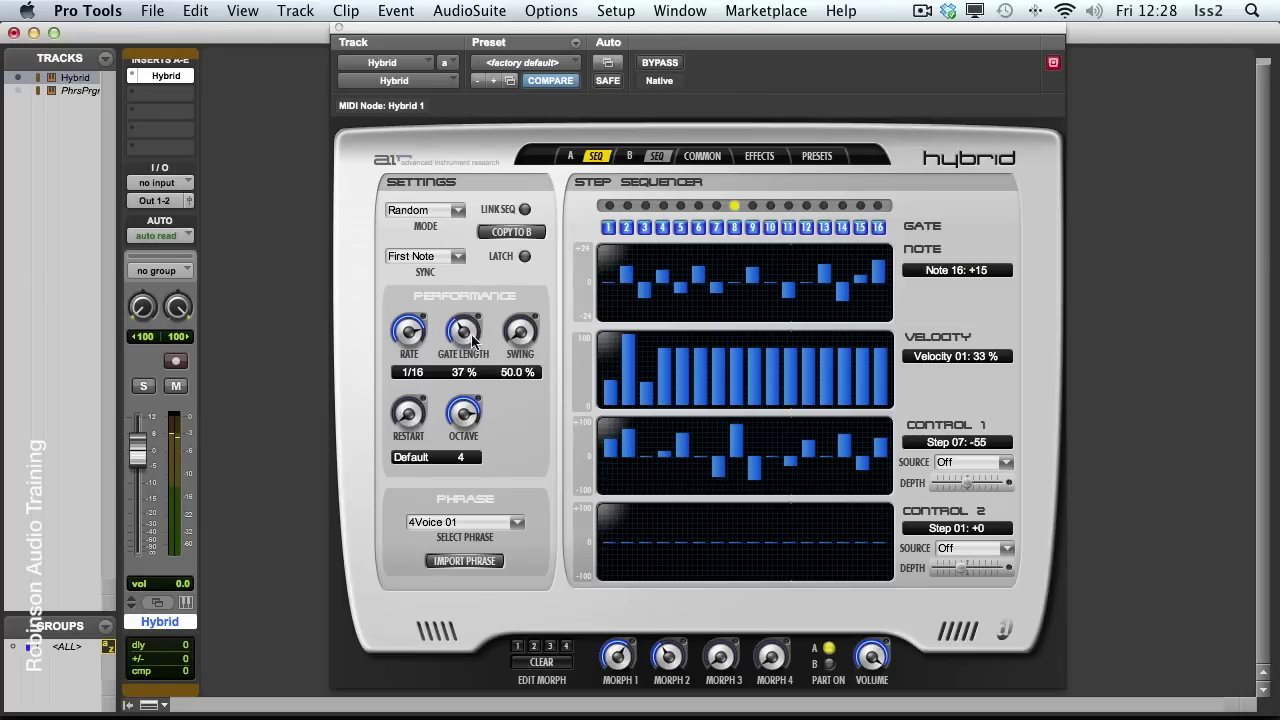
left_click_drag(463, 412, 465, 611)
Step: Switch the sequencer to Phrase mode and load the SynBass 01 phrase from Basses
left_click(457, 210)
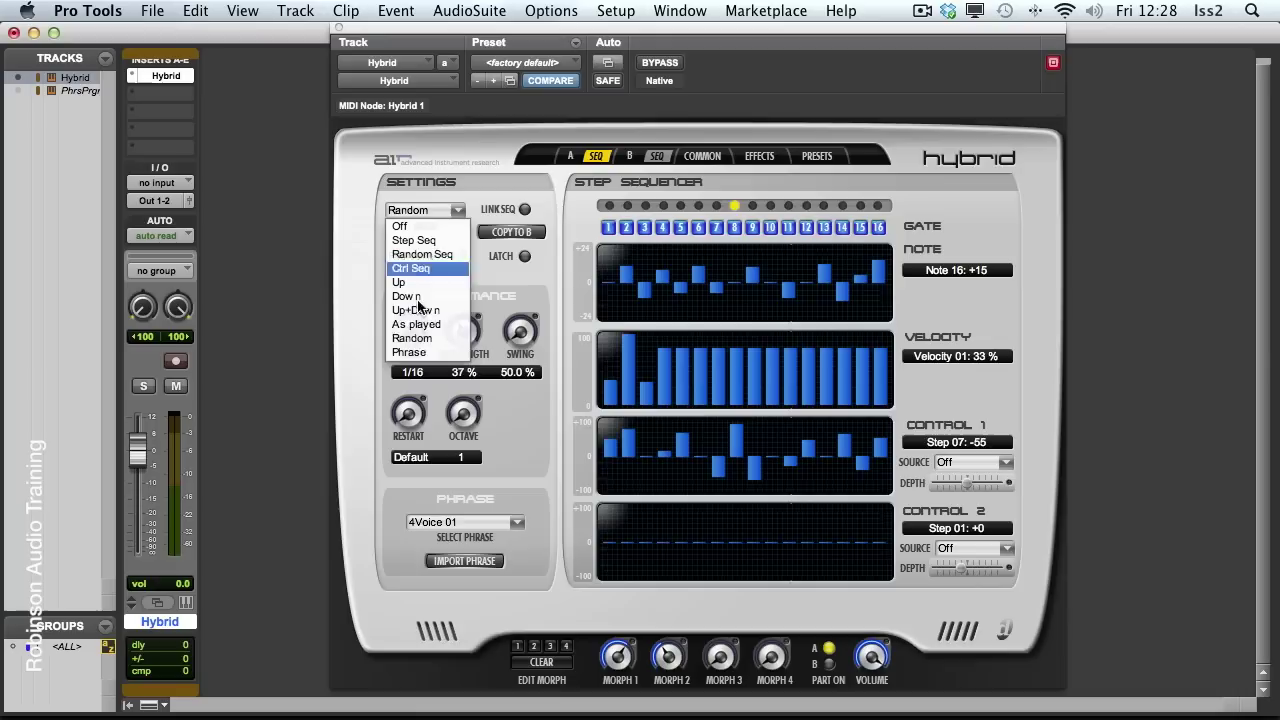
left_click(419, 353)
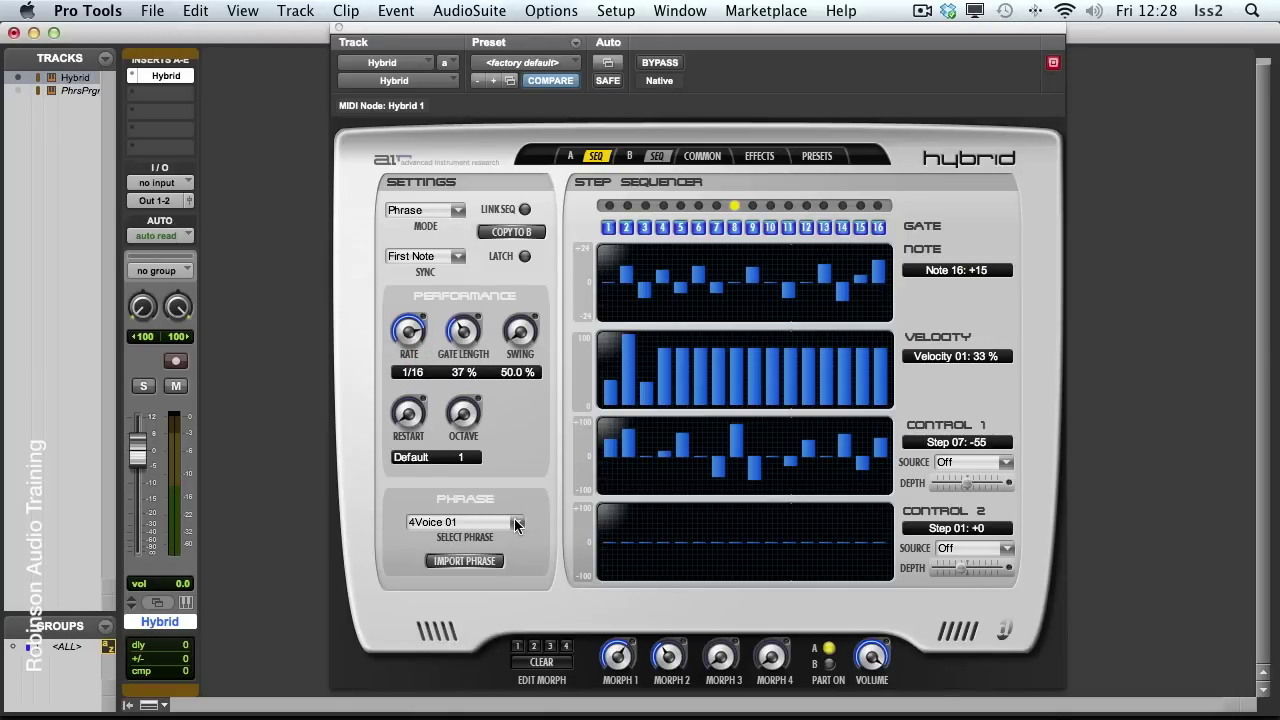
left_click(516, 524)
mouse_move(587, 556)
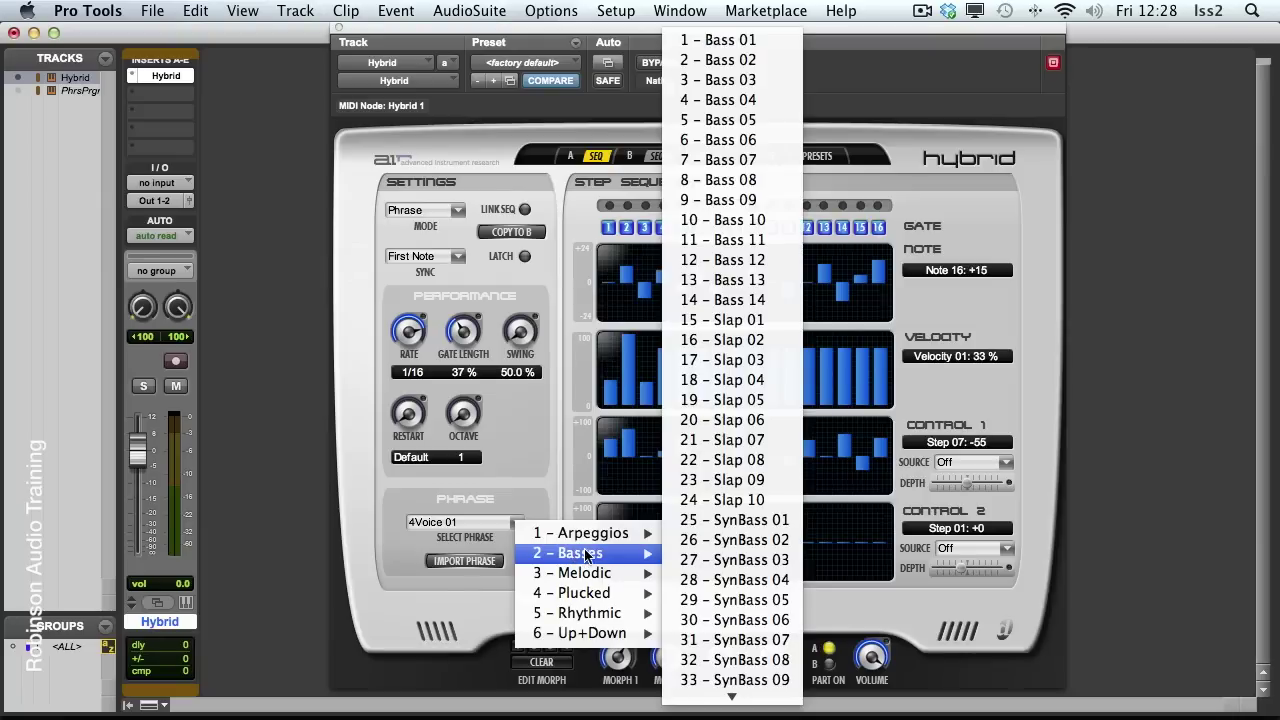
left_click(727, 519)
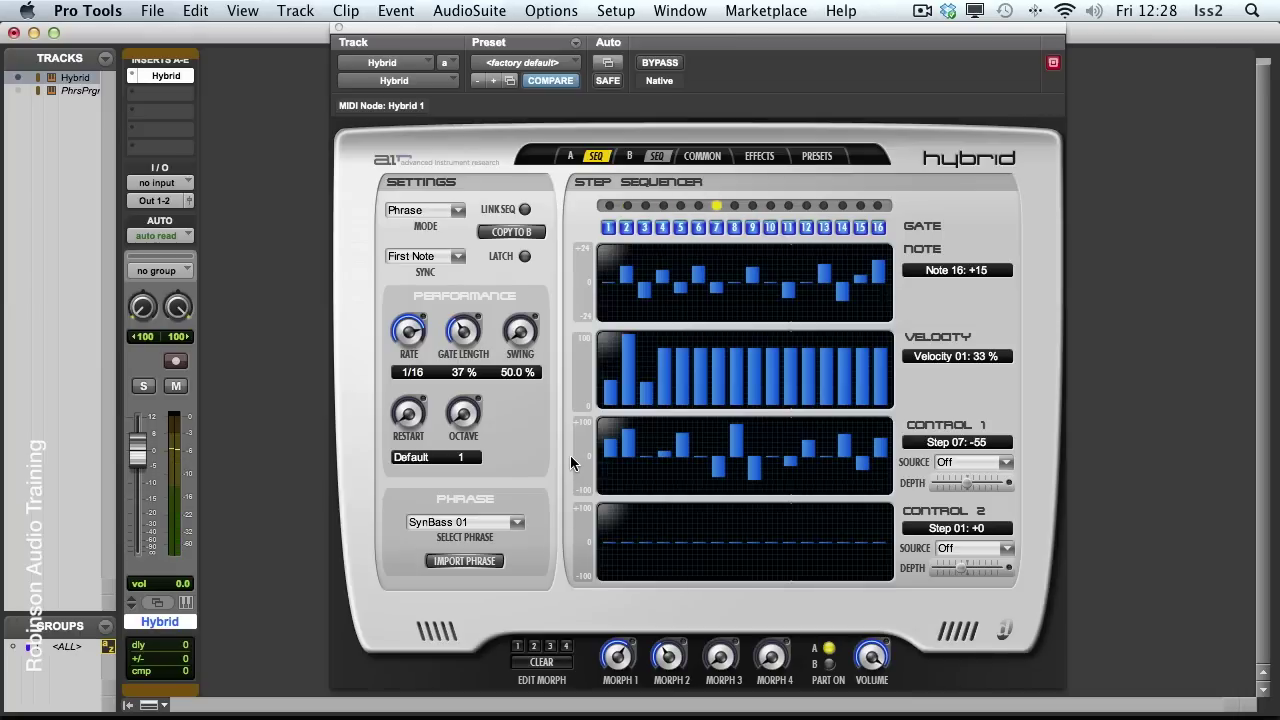
Step: Audition the Arpeg 06 phrase from Arpeggios, then choose Strummed 04 from Plucked
left_click(518, 524)
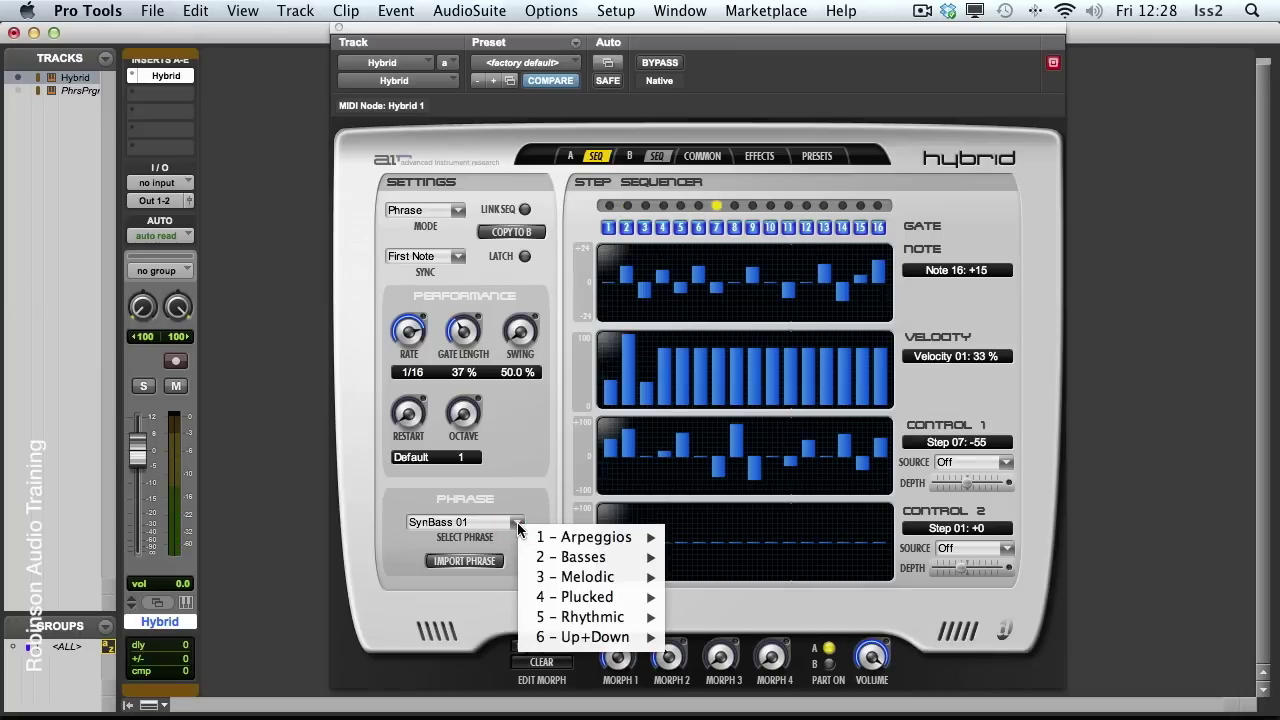
mouse_move(603, 540)
left_click(728, 515)
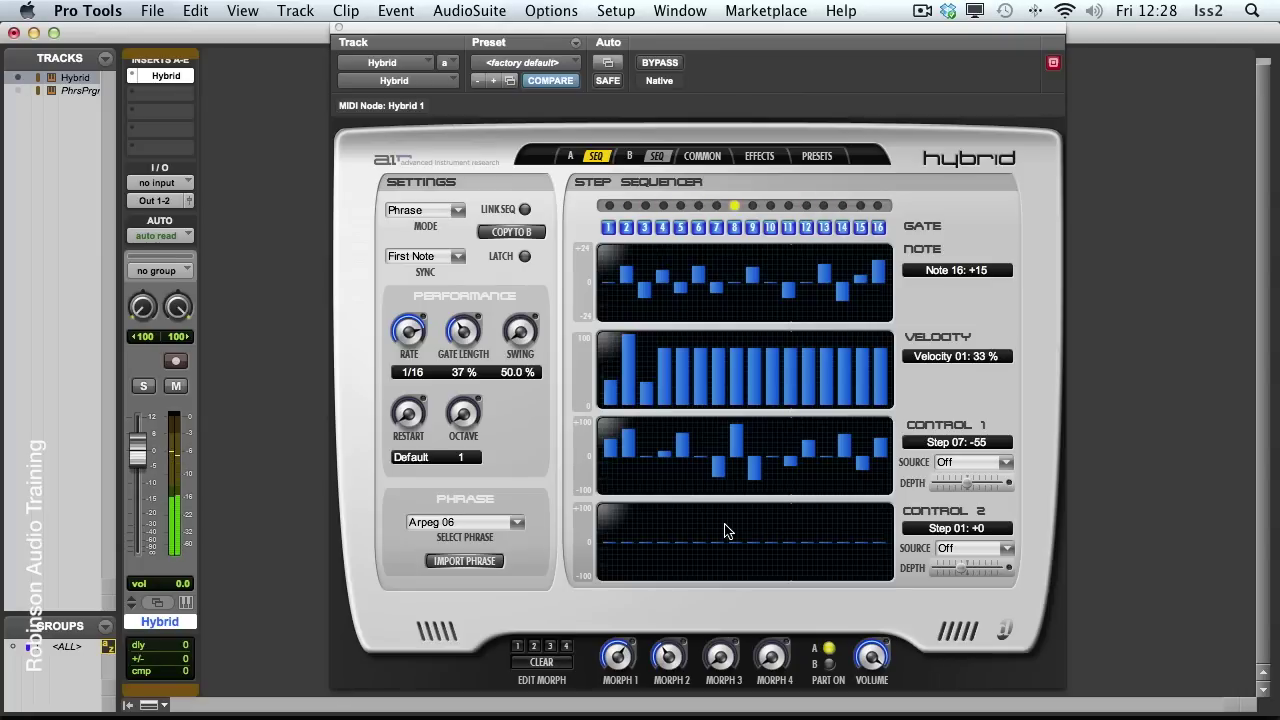
left_click(527, 523)
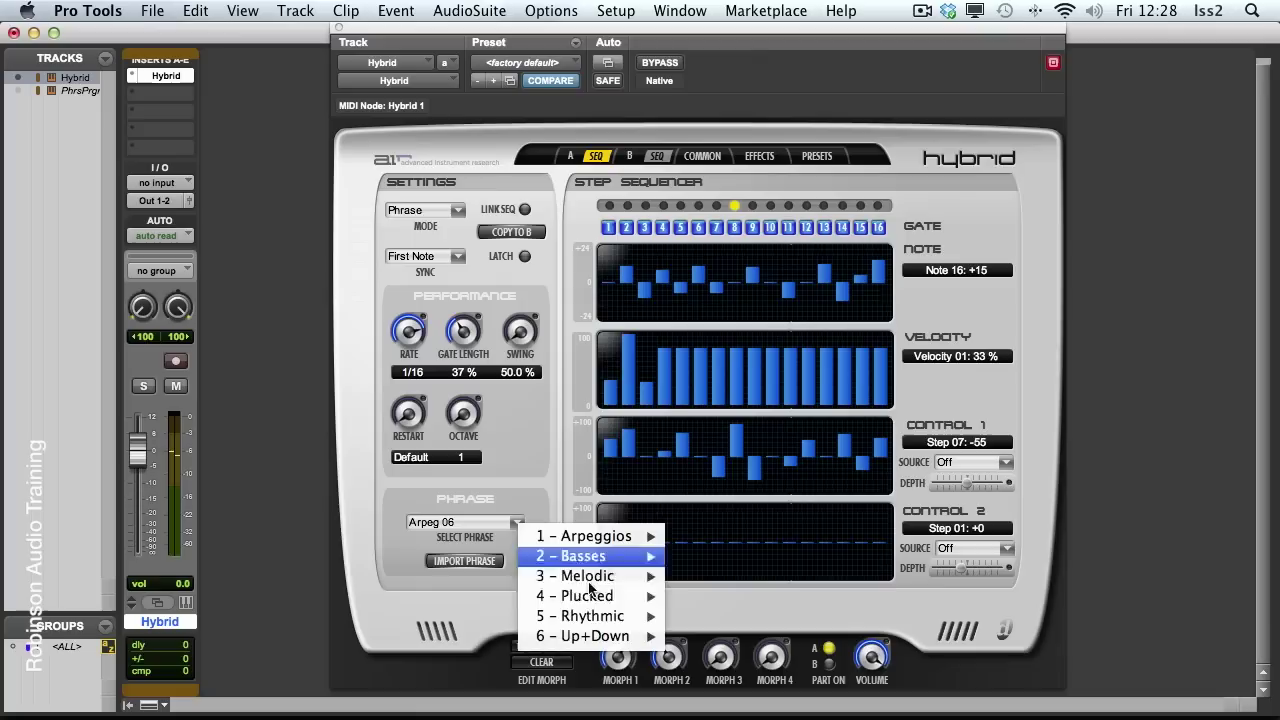
mouse_move(620, 598)
left_click(760, 598)
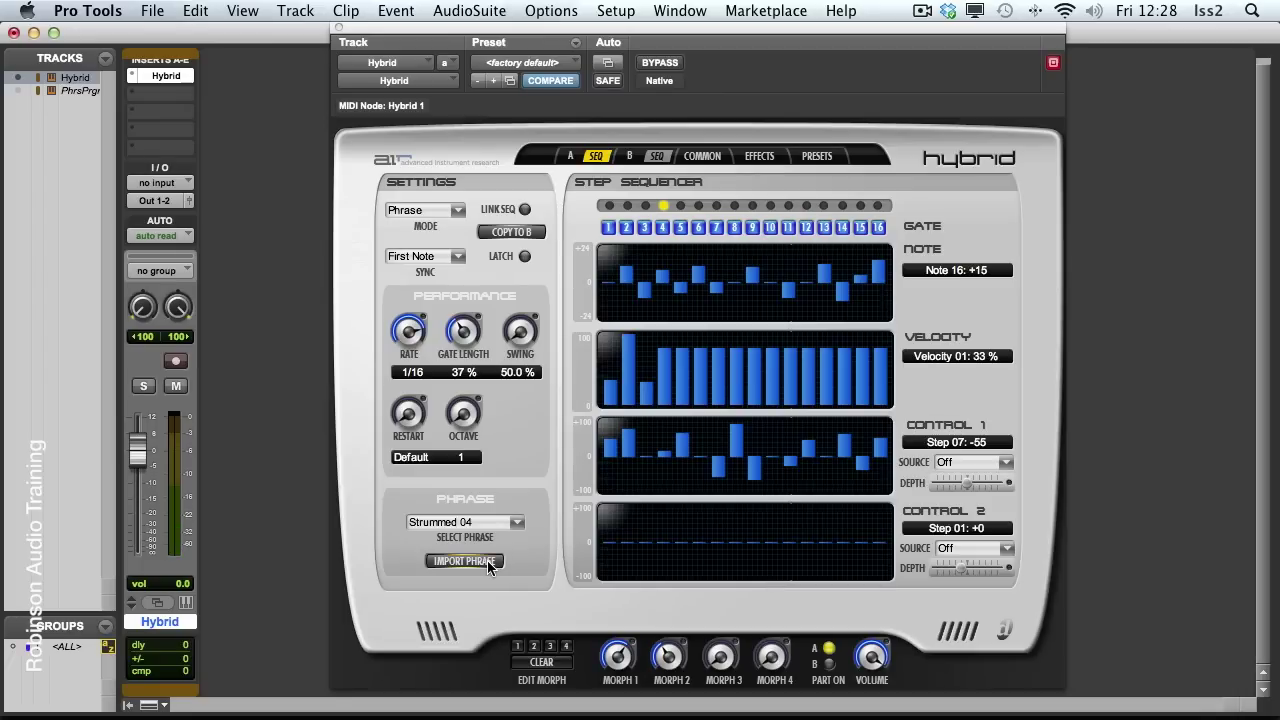
Step: Show the PhrasPrgrm track and make it active
left_click(78, 92)
right_click(78, 92)
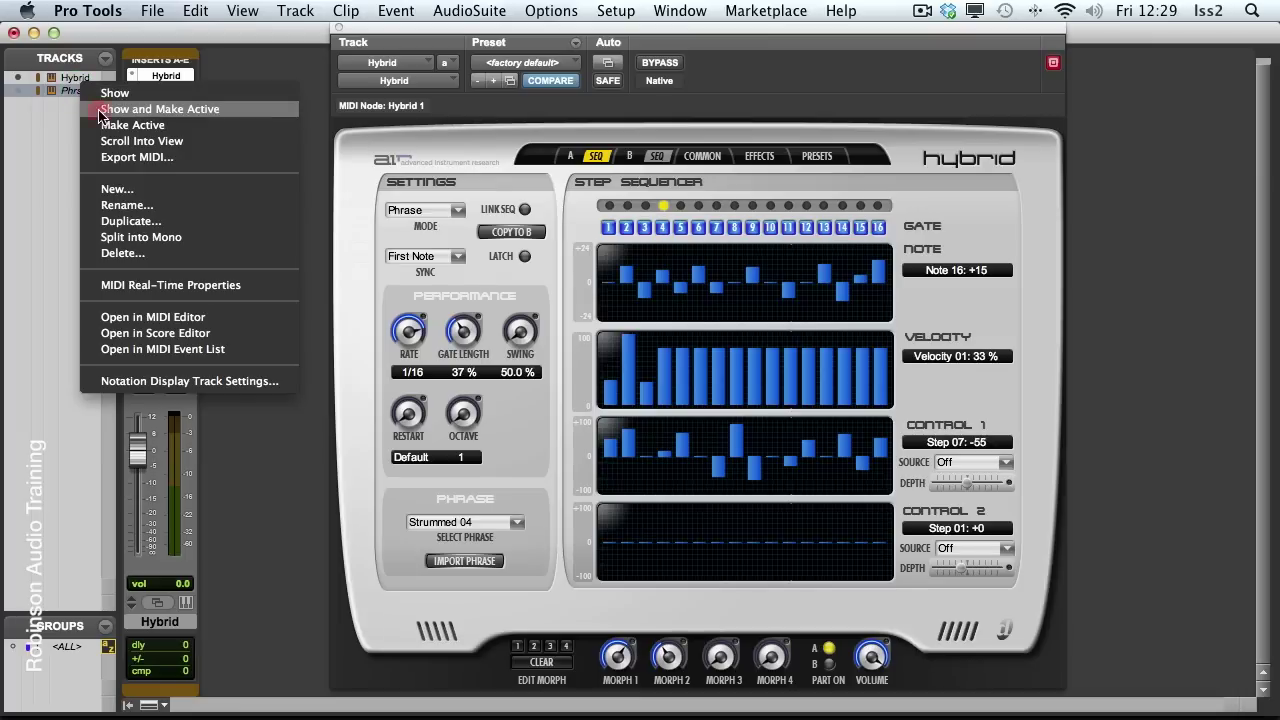
left_click(99, 110)
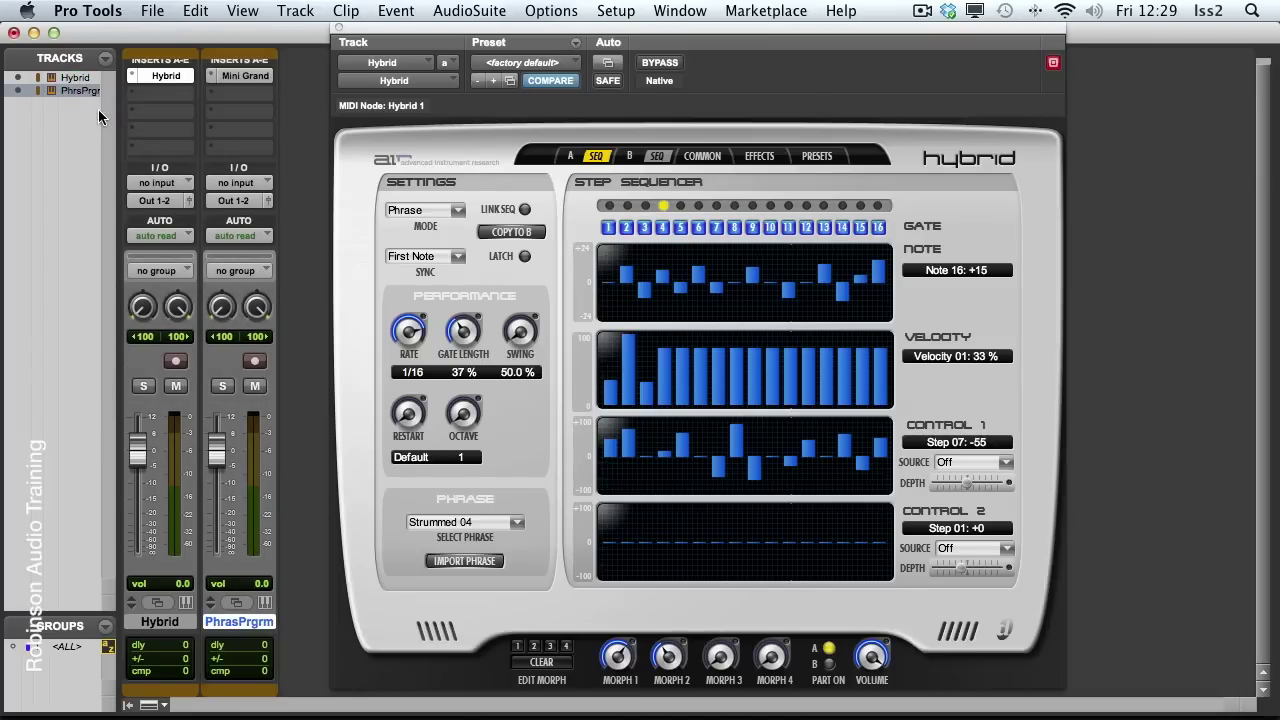
Step: In the Edit window, zoom in on PhrasPrgrm's MIDI notes and play them from the start
key("super+equal")
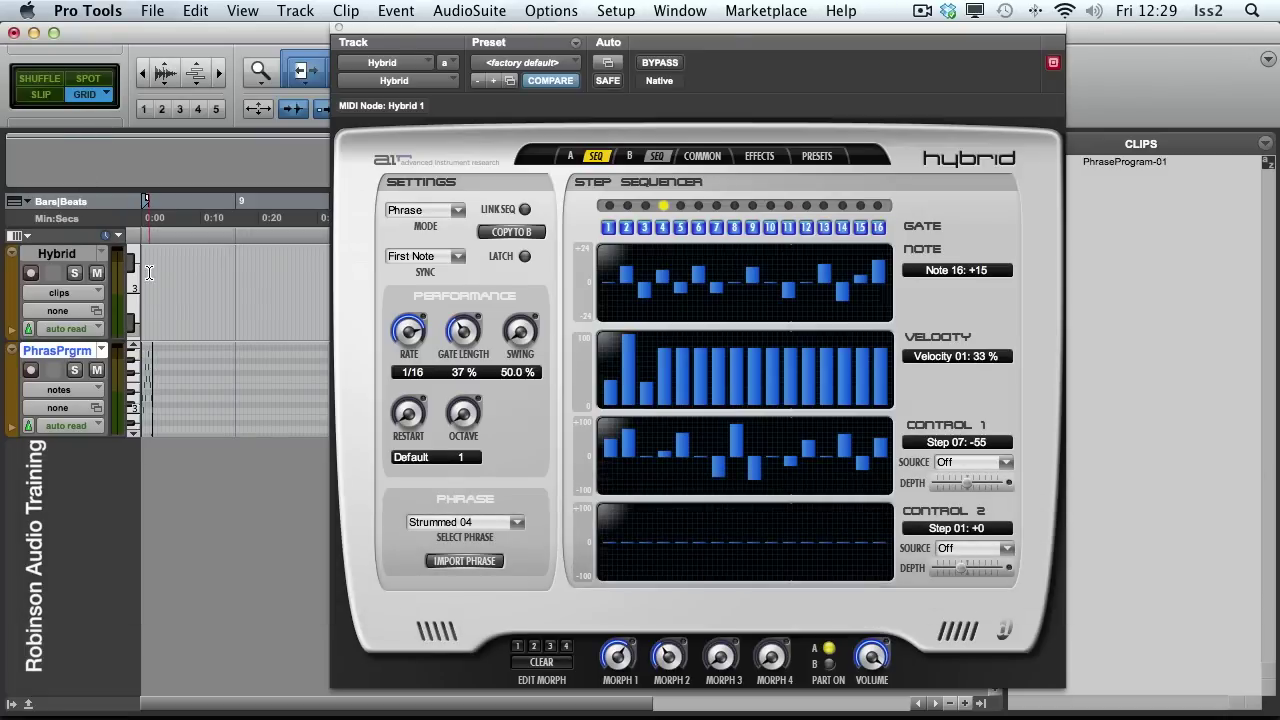
key("t")
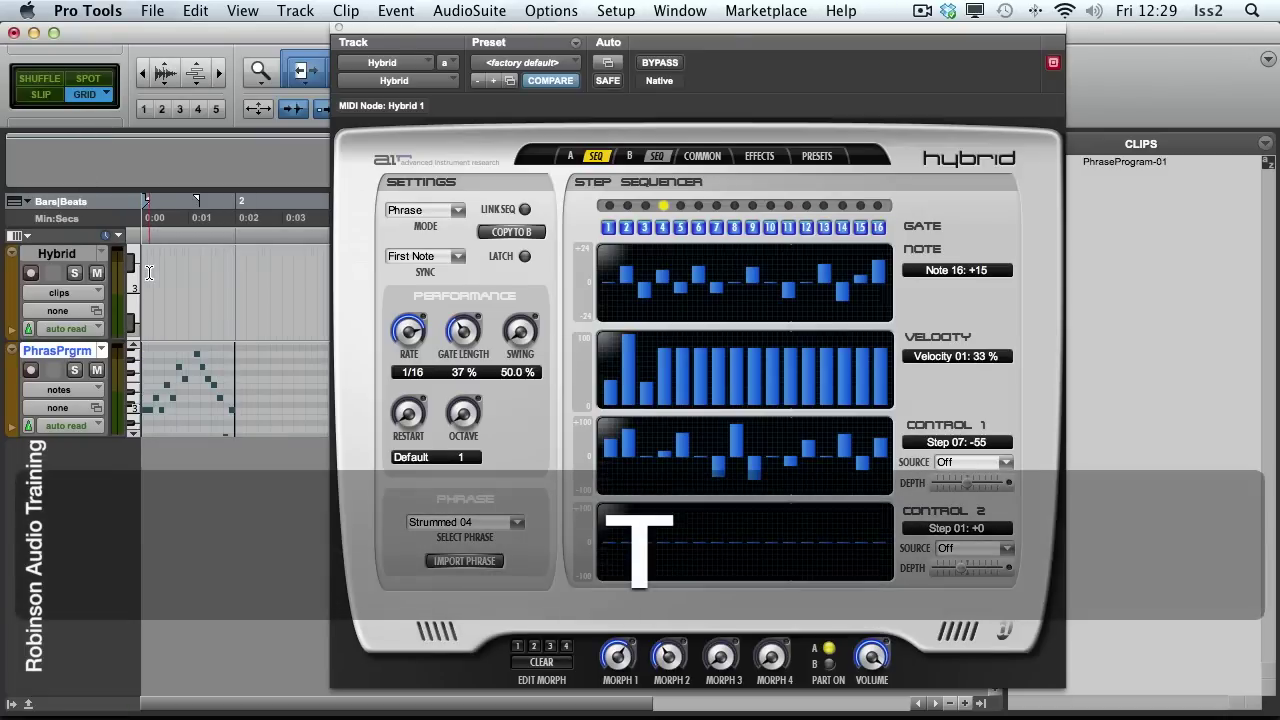
key("Return")
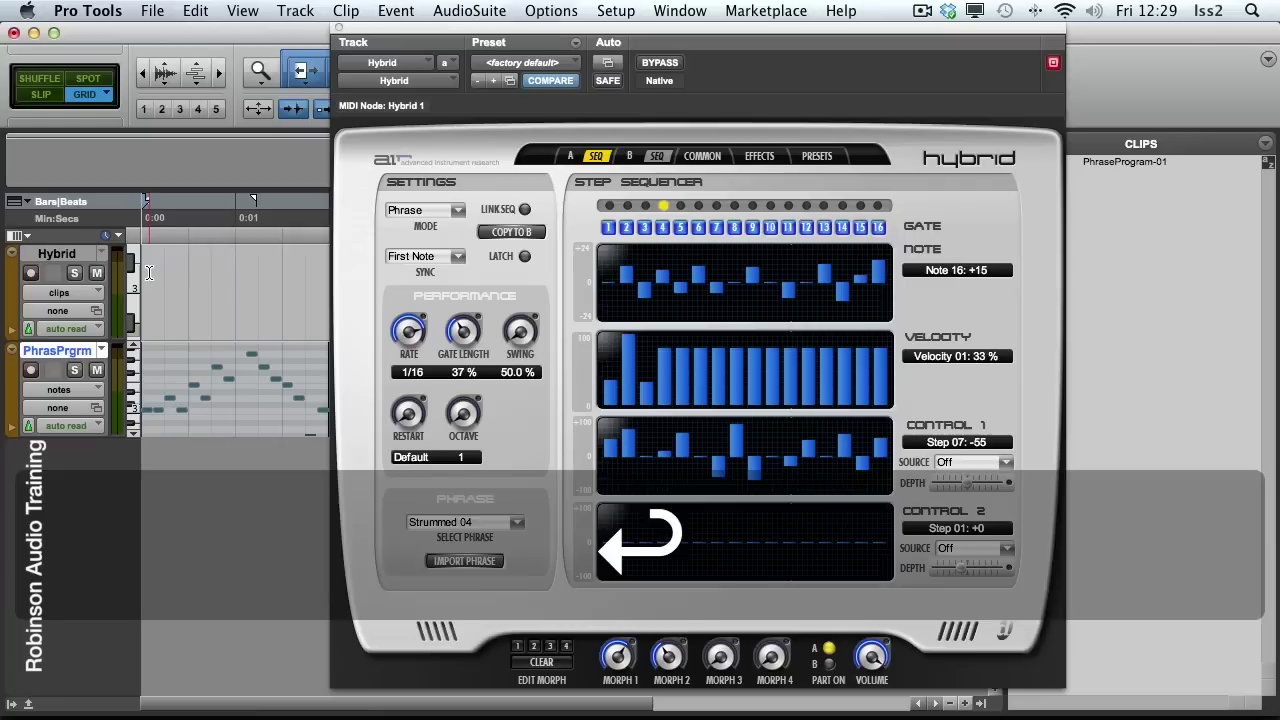
key("space")
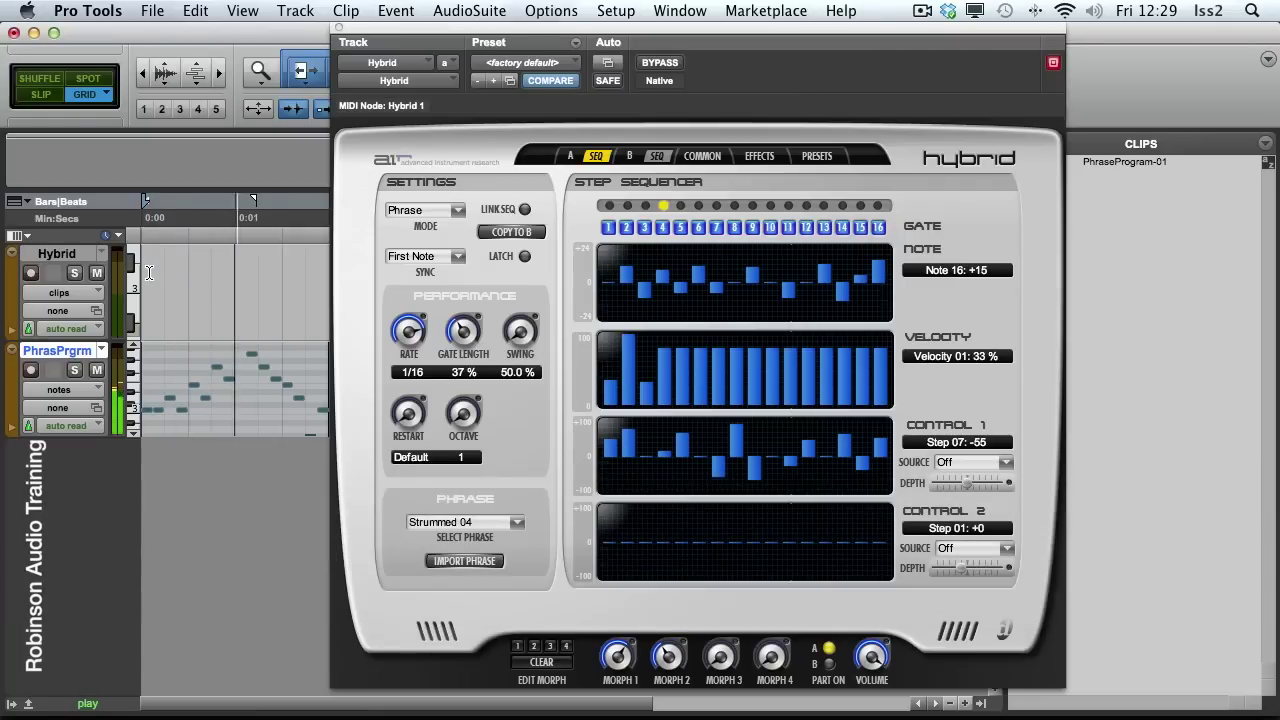
key("space")
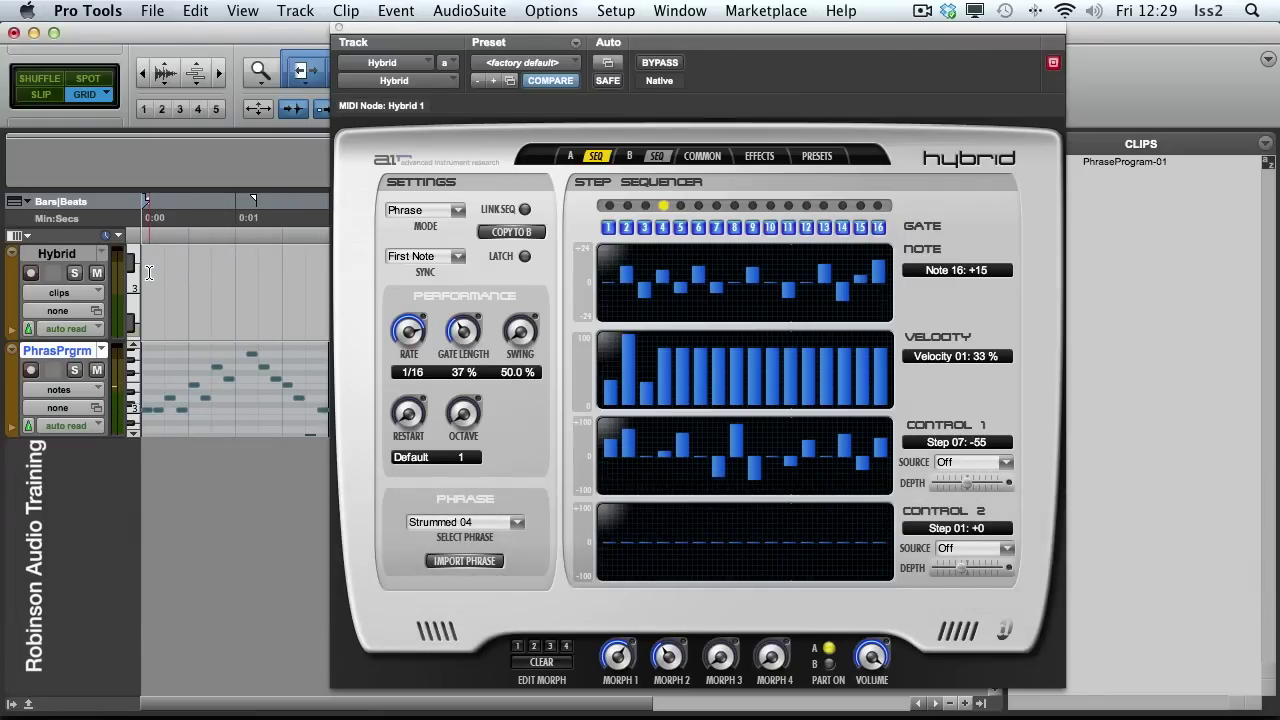
Step: Export PhrasPrgrm's MIDI with default settings, saving it as Pattern1 on the Desktop
right_click(57, 352)
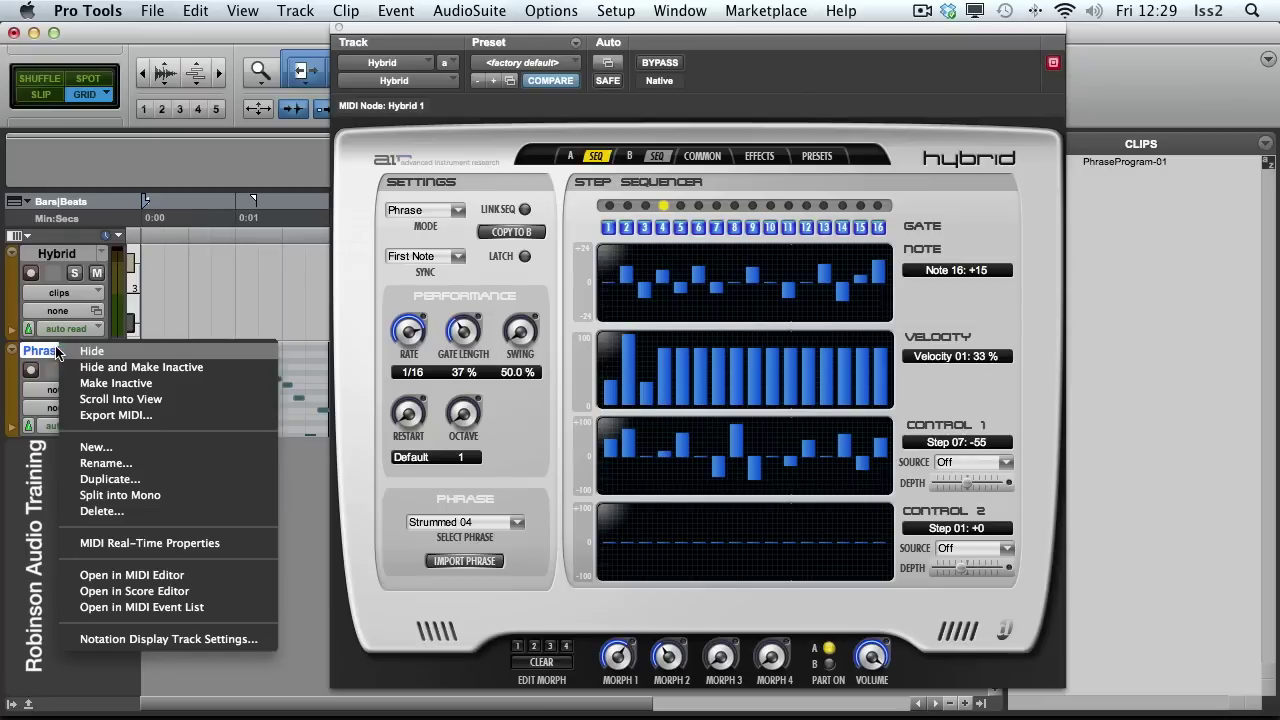
left_click(134, 415)
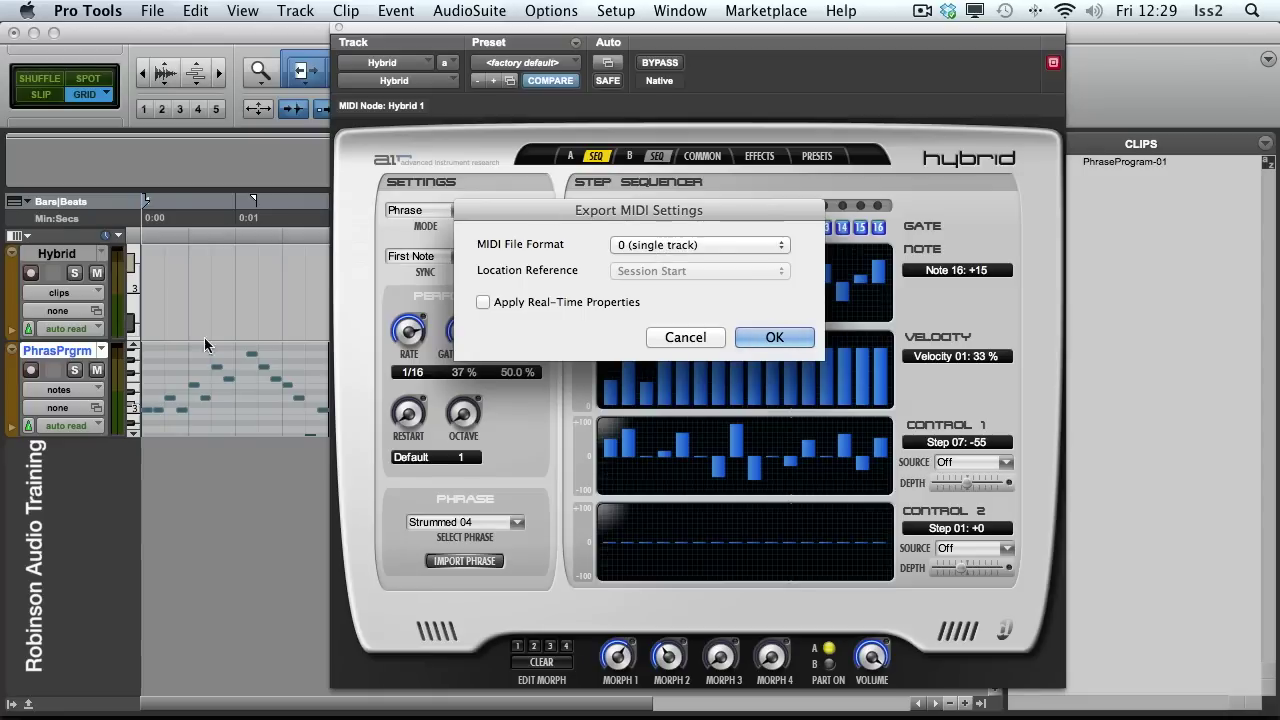
left_click(763, 339)
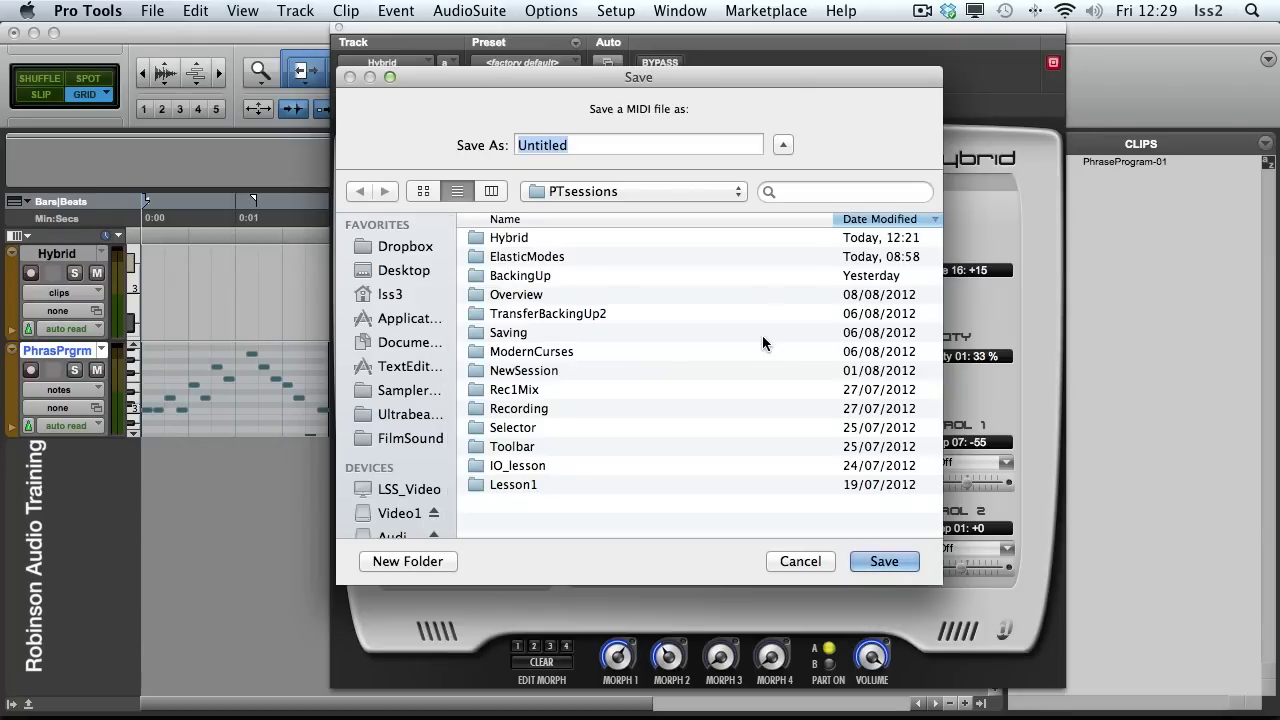
type("Patter")
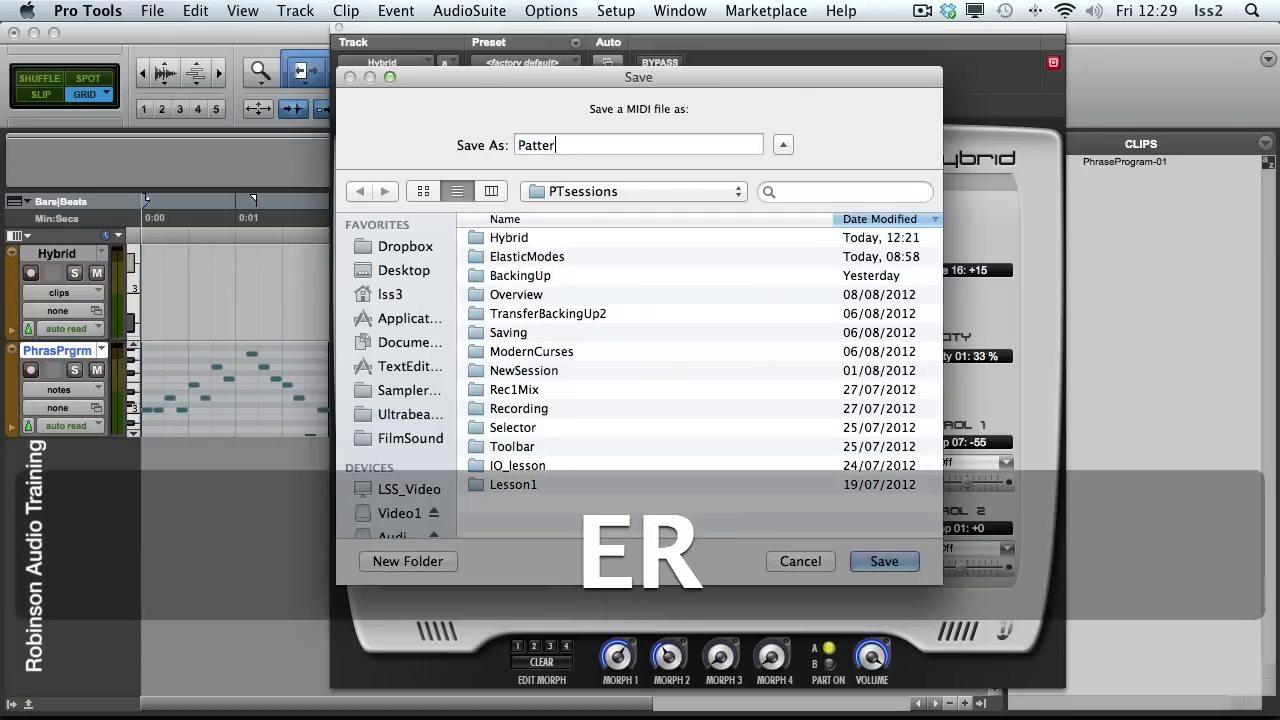
type("n1")
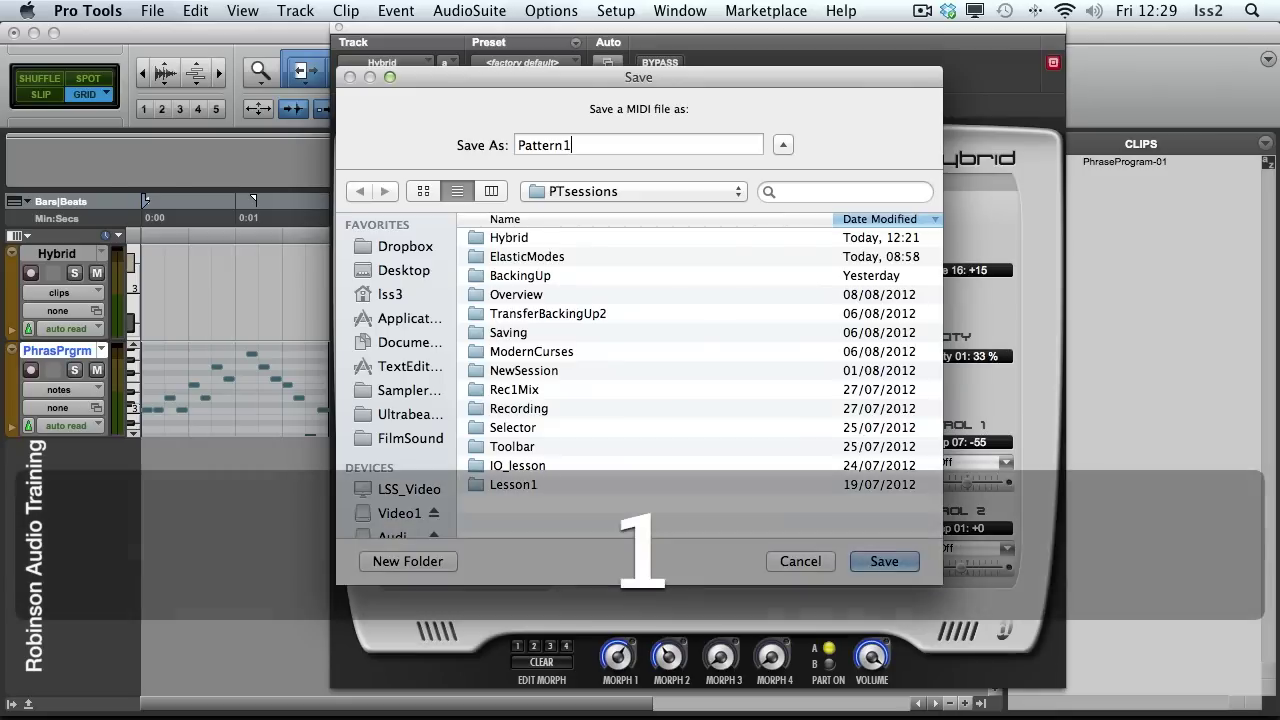
key("super+d")
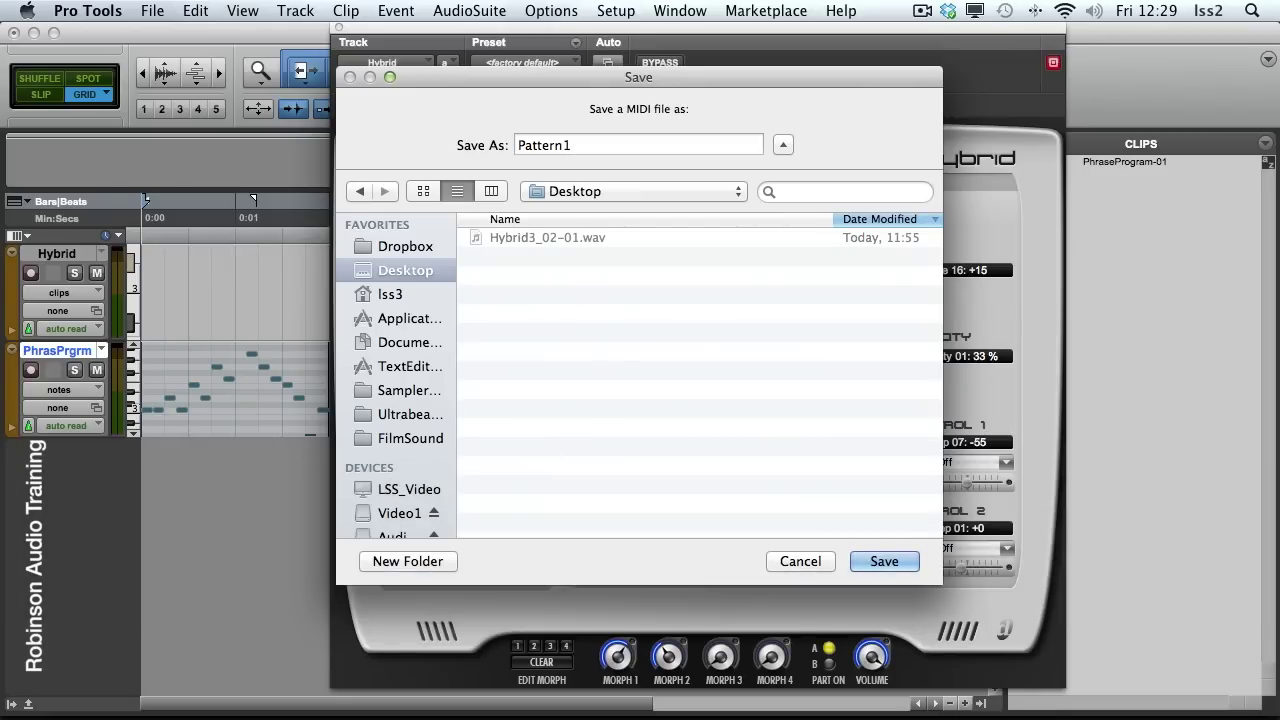
key("Return")
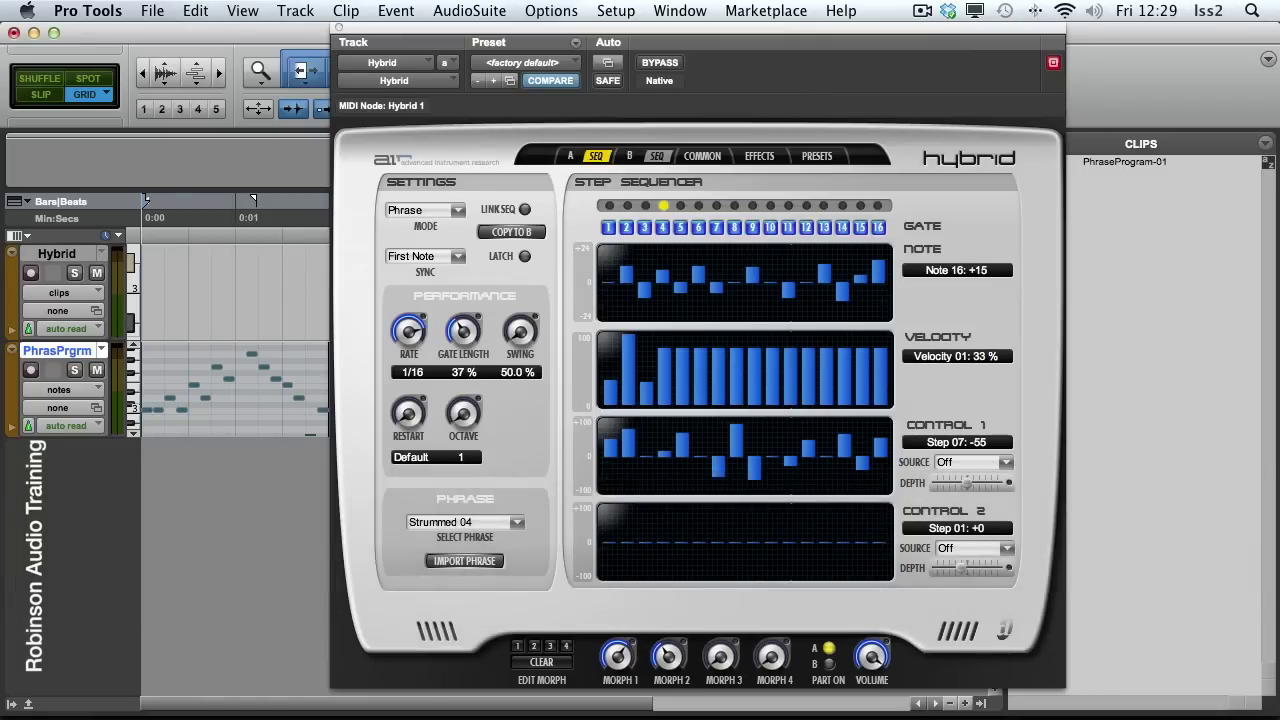
Step: Import Pattern1.mid from the Desktop as the sequencer's phrase, then select the Hybrid track
left_click(463, 560)
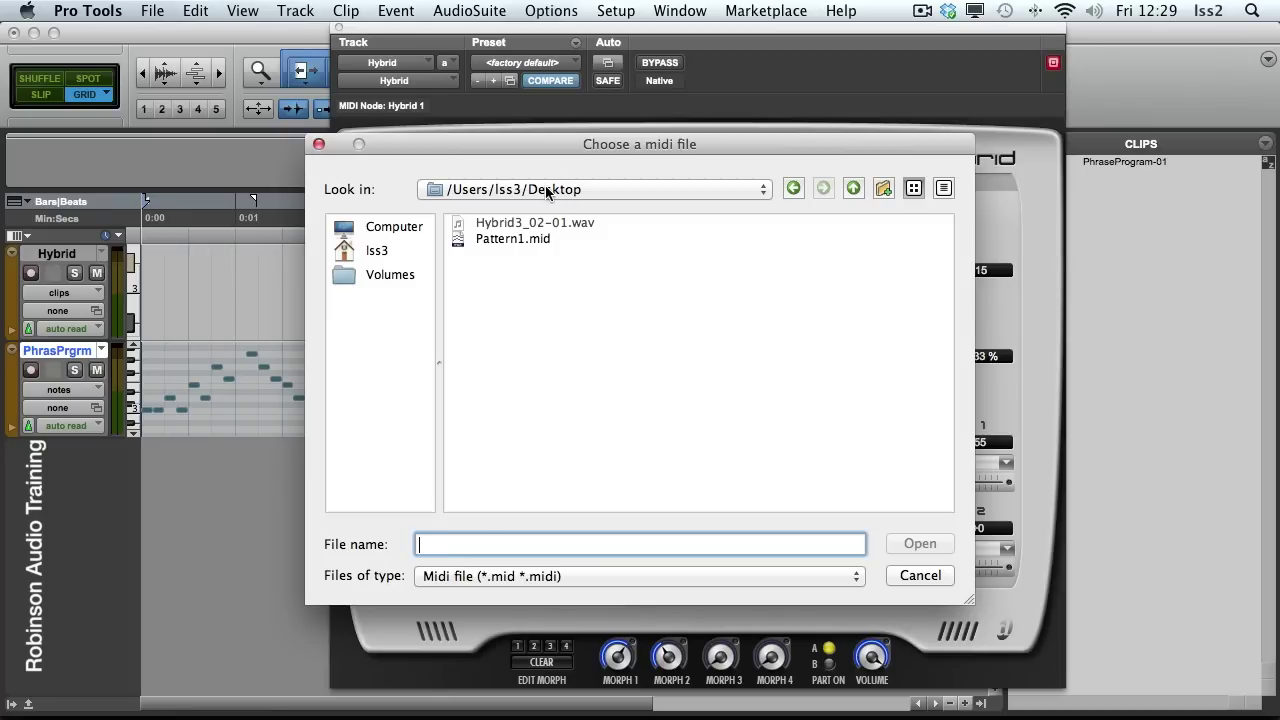
left_click(520, 238)
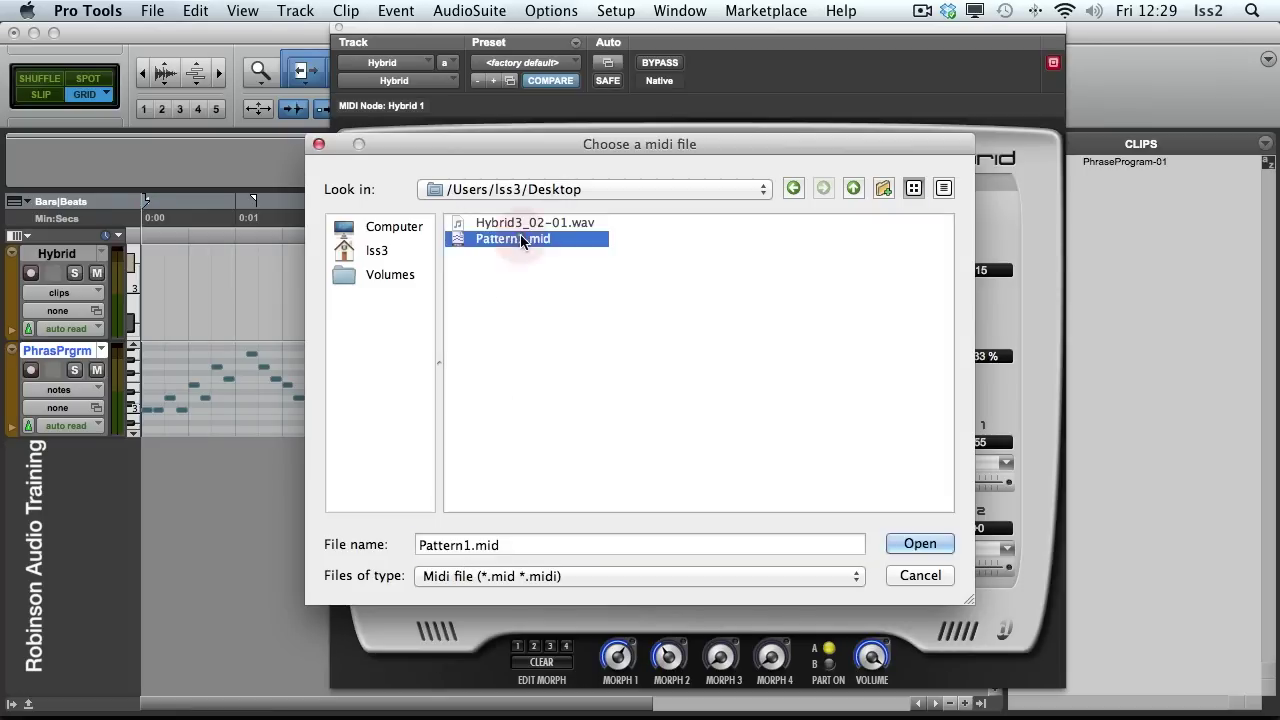
left_click(918, 543)
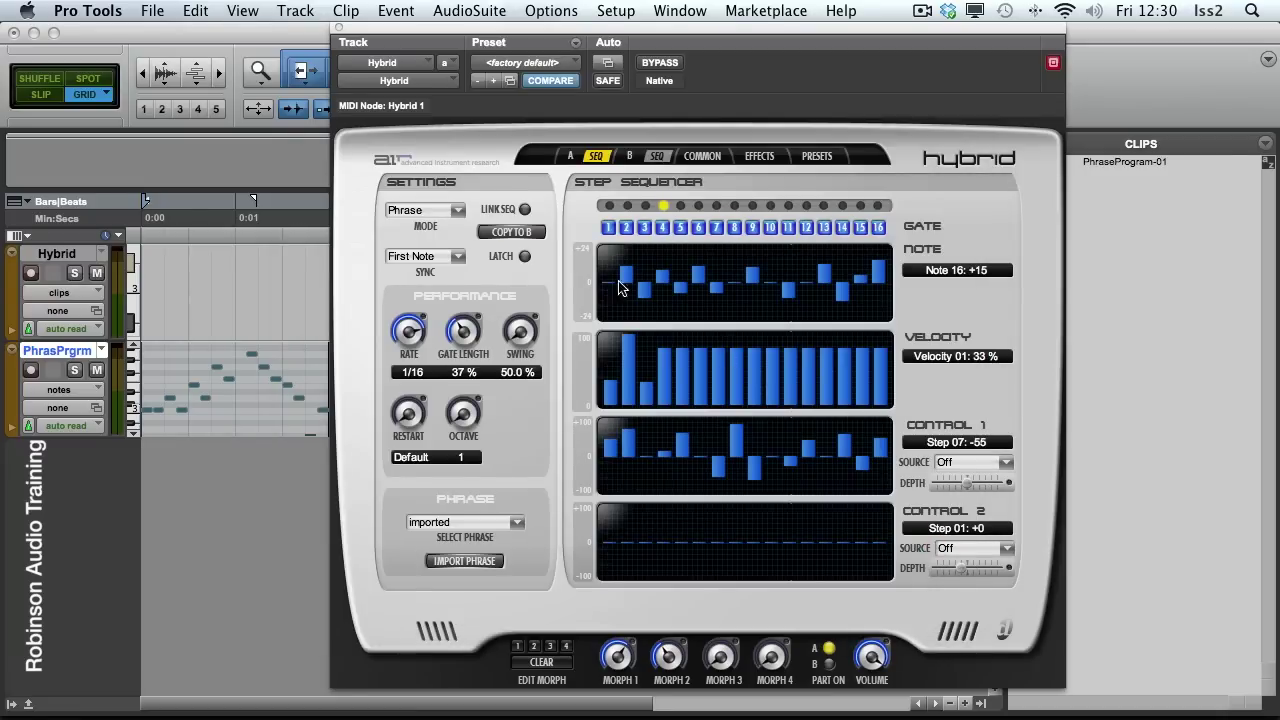
left_click(74, 255)
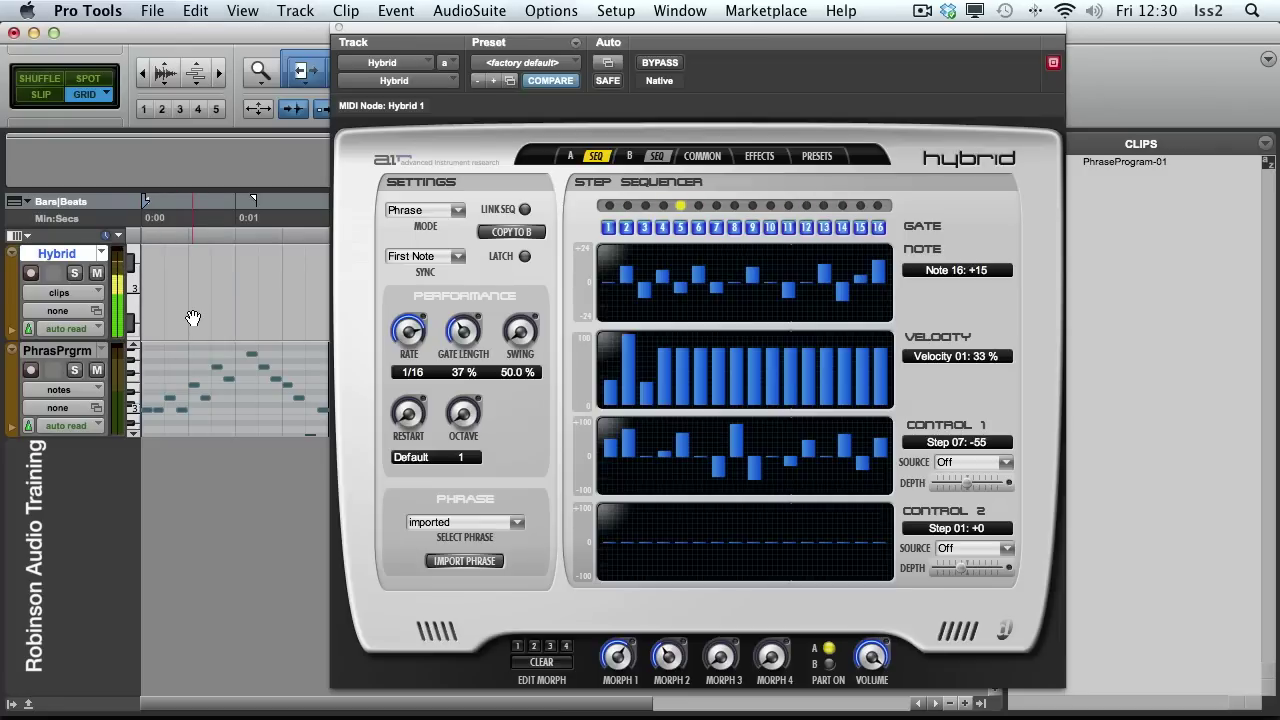
Step: Turn the Performance section's RATE knob from 1/16 to 1/8
left_click_drag(415, 333, 413, 356)
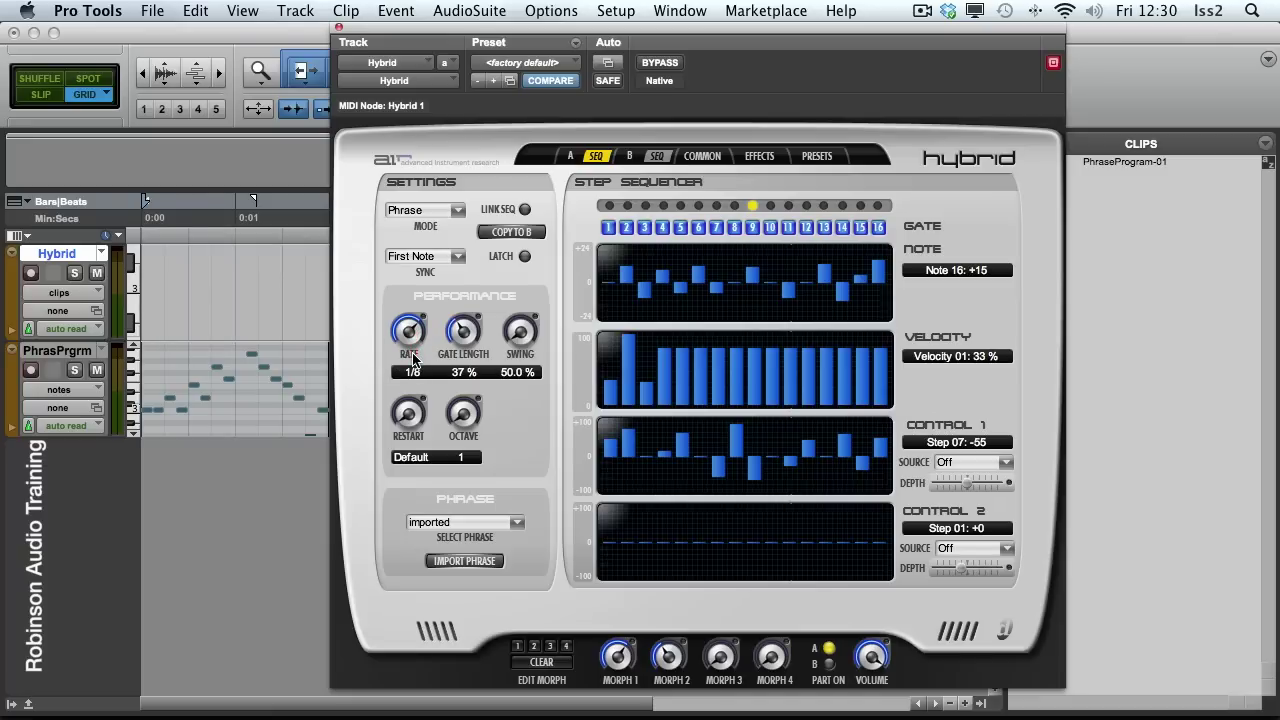